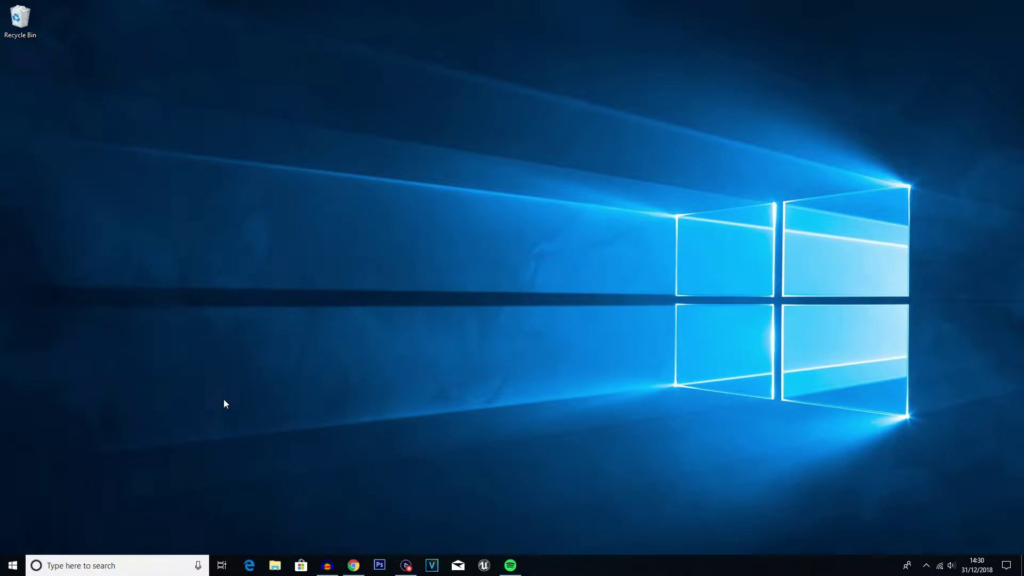
Step: Find the Windows Update settings through system search, check for updates, and close the settings once the check is complete
{"action": "left_click", "coordinate": [97, 570]}
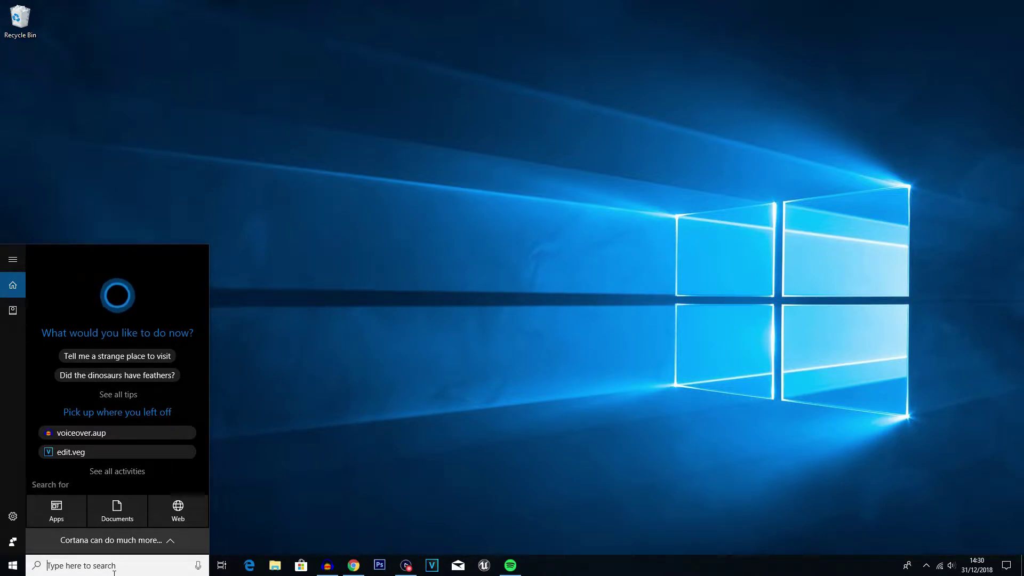
{"action": "type", "text": "update"}
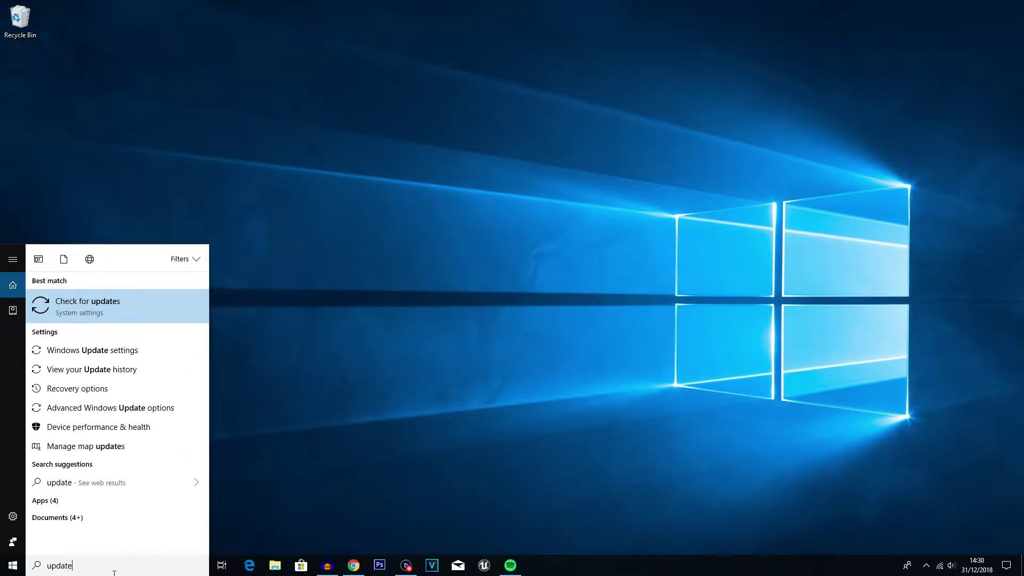
{"action": "key", "text": "Return"}
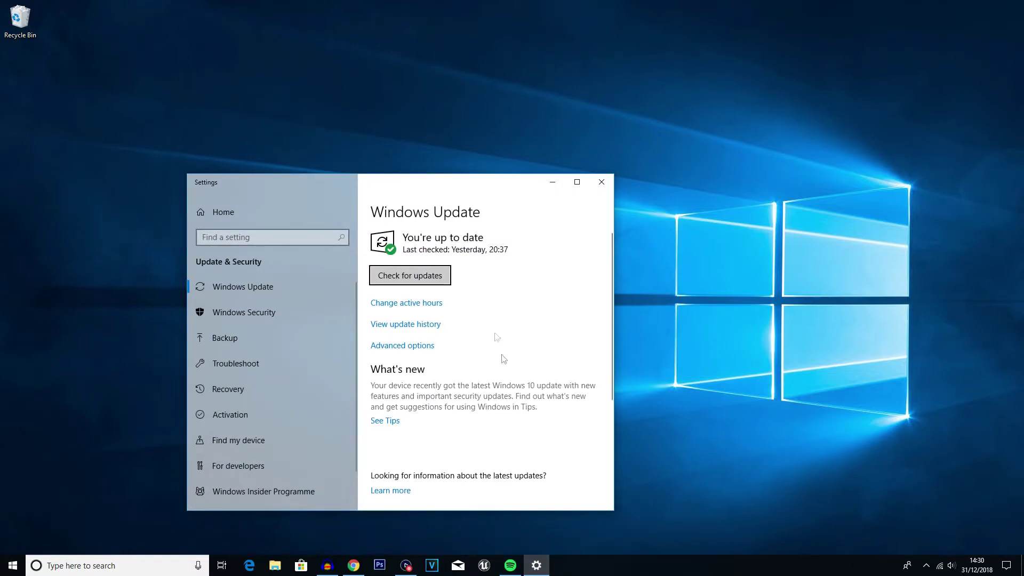
{"action": "left_click", "coordinate": [423, 274]}
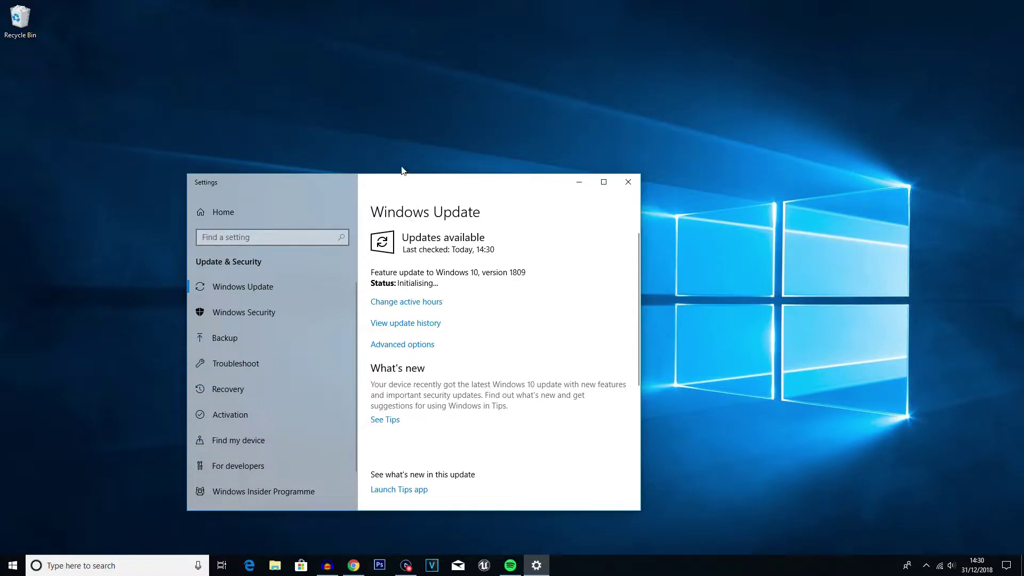
{"action": "left_click_drag", "start_coordinate": [402, 170], "coordinate": [408, 137]}
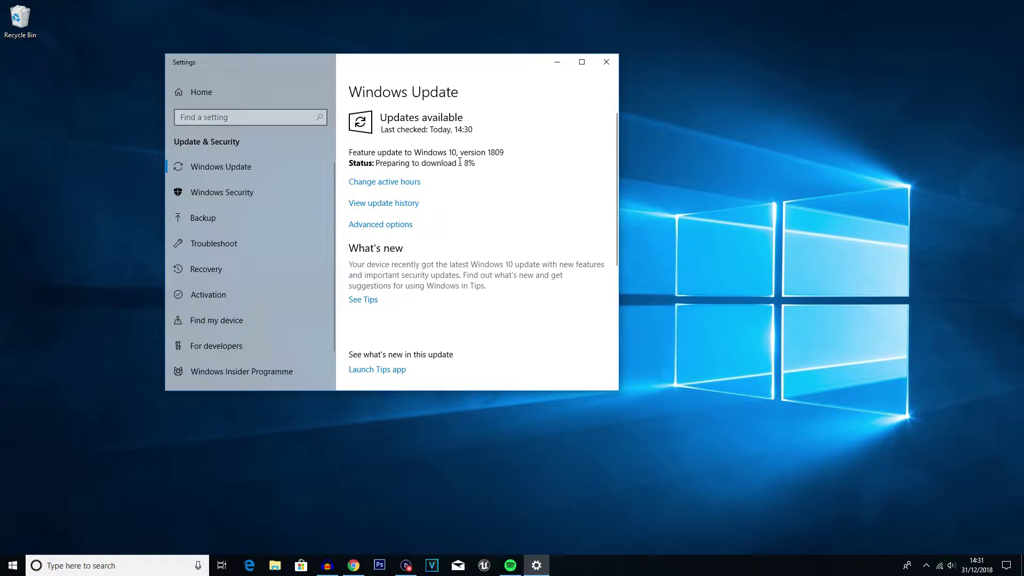
{"action": "left_click_drag", "start_coordinate": [481, 163], "coordinate": [447, 163]}
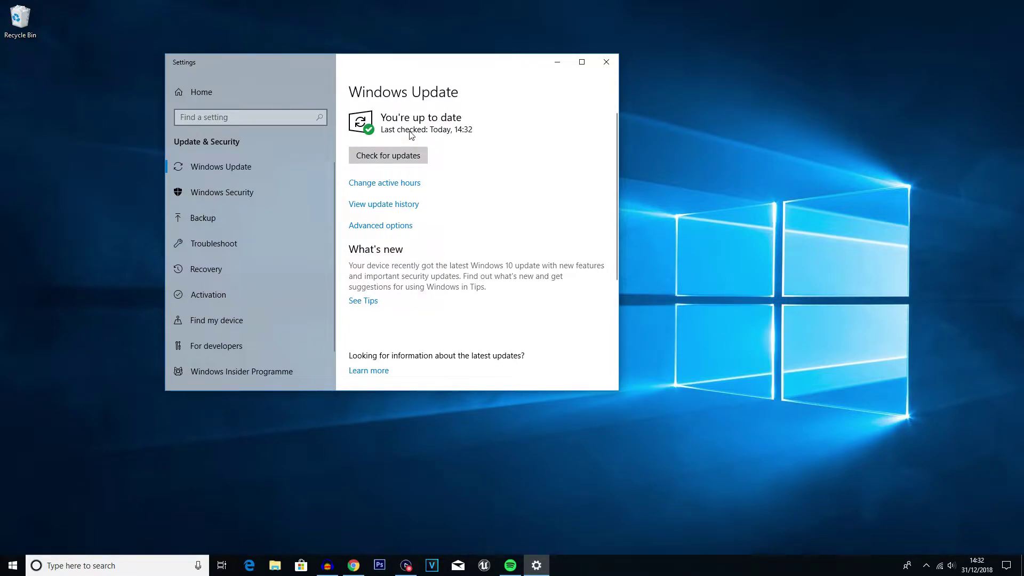
{"action": "left_click", "coordinate": [606, 63]}
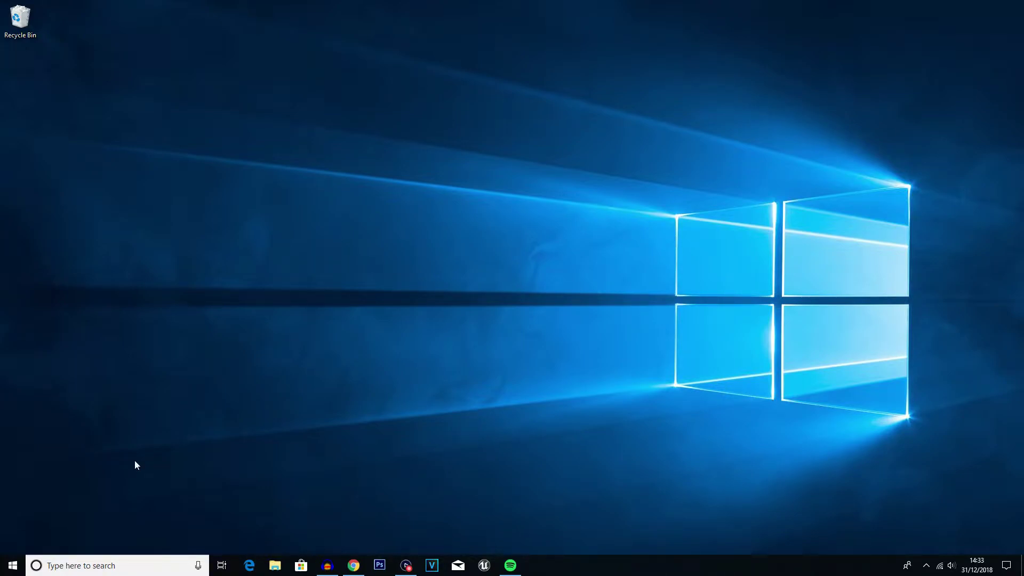
Step: Open the additional power settings from the Power & sleep section of the Windows system settings
{"action": "left_click", "coordinate": [16, 567]}
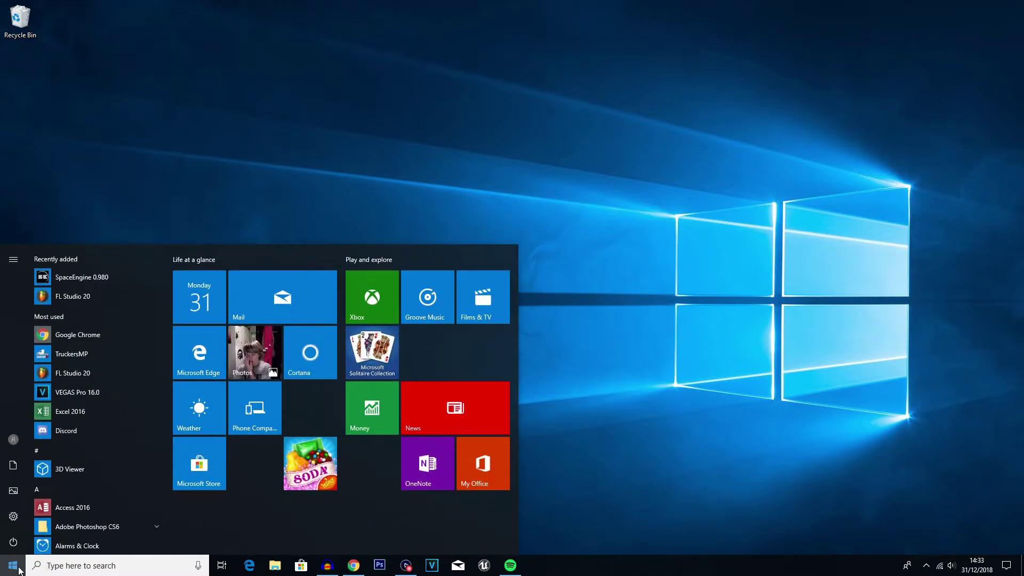
{"action": "left_click", "coordinate": [14, 516]}
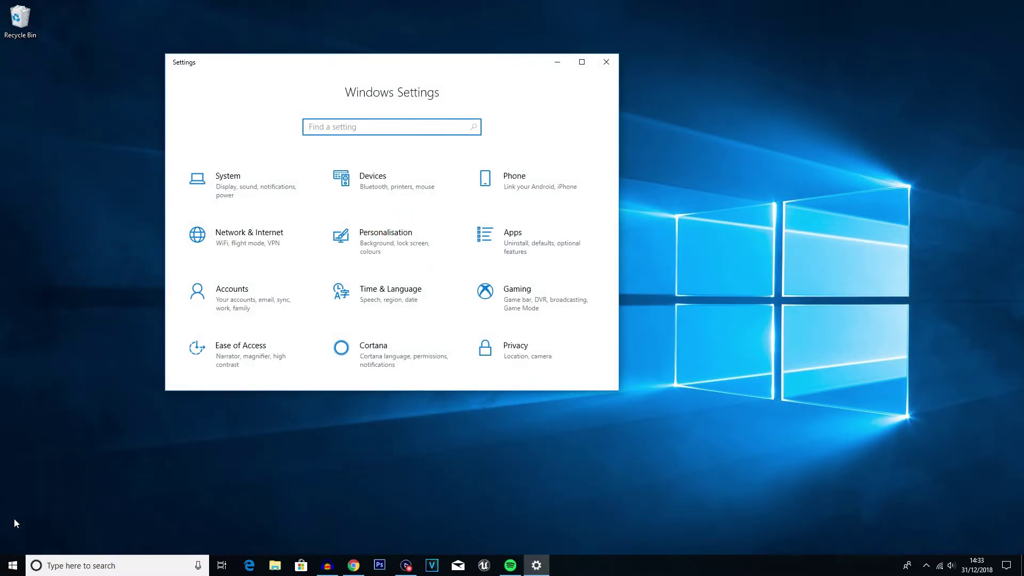
{"action": "left_click", "coordinate": [247, 182]}
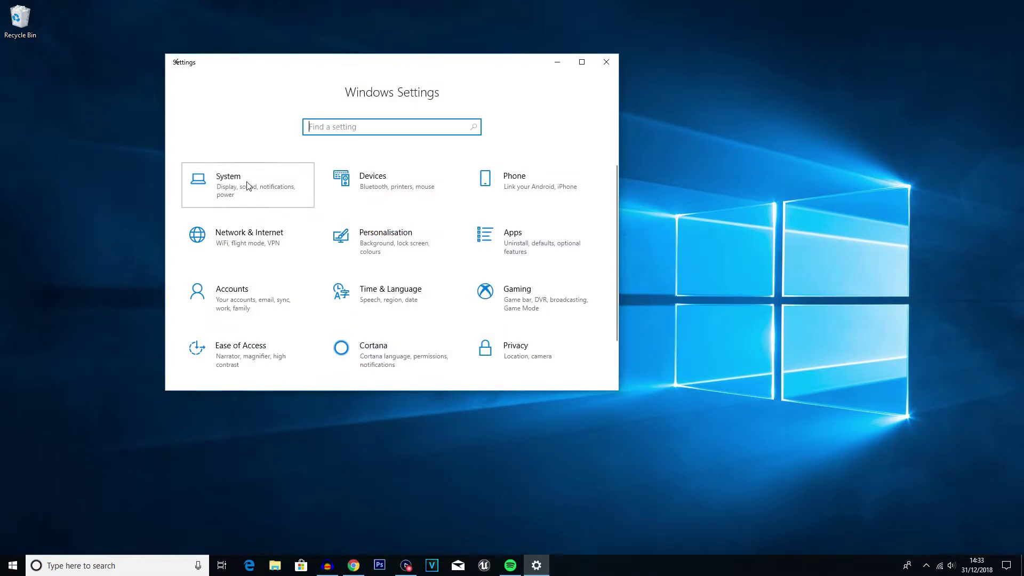
{"action": "left_click_drag", "start_coordinate": [618, 389], "coordinate": [865, 441]}
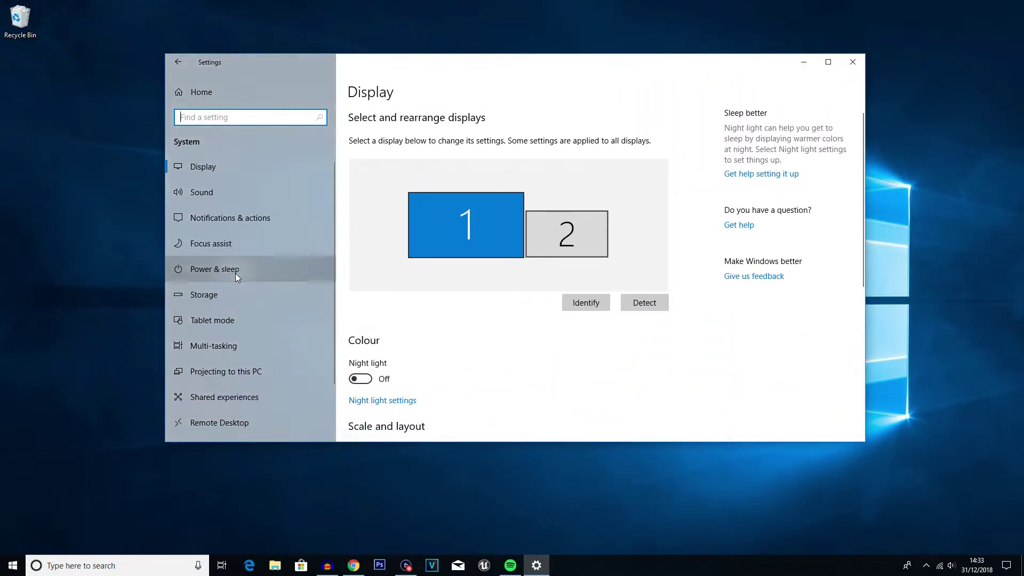
{"action": "left_click", "coordinate": [236, 273]}
{"action": "left_click", "coordinate": [780, 228]}
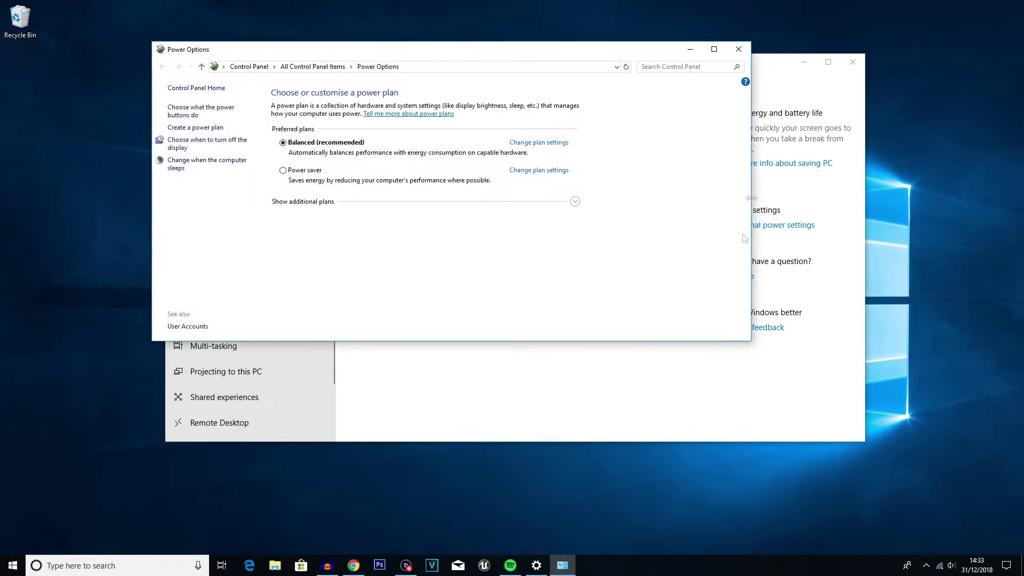
Step: Reveal the additional power plans and select the High performance plan
{"action": "left_click_drag", "start_coordinate": [515, 53], "coordinate": [604, 84]}
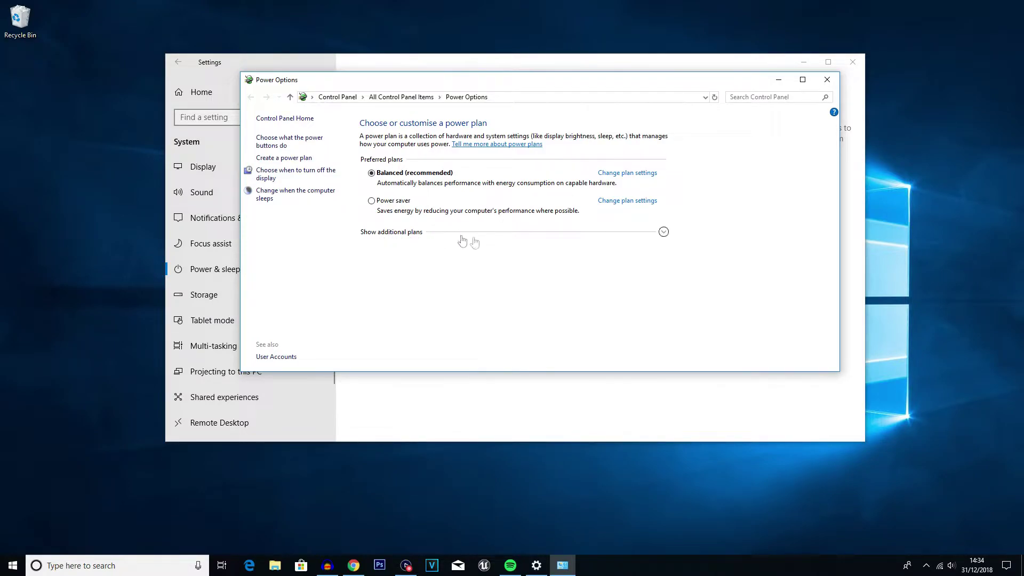
{"action": "left_click", "coordinate": [664, 233]}
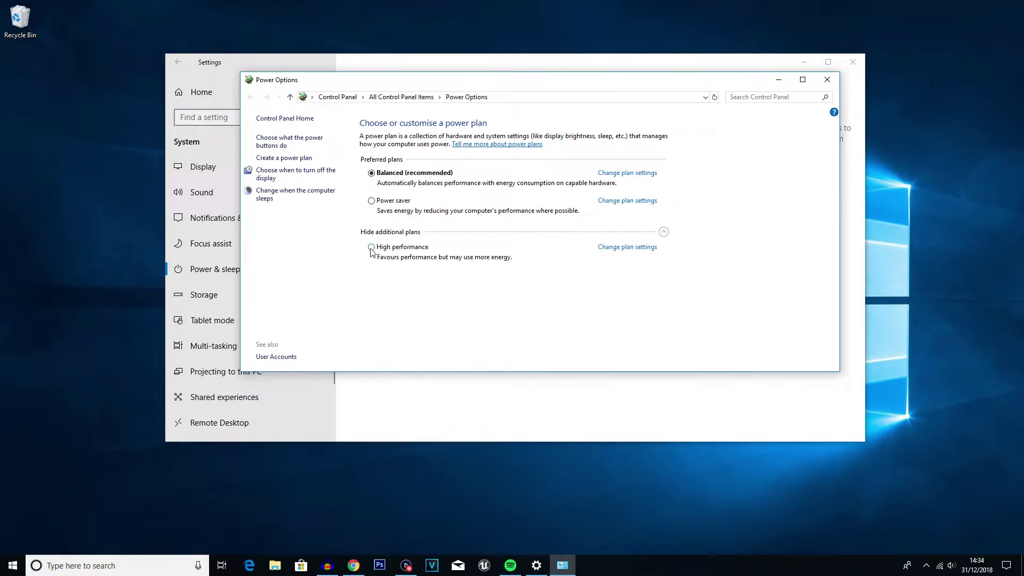
{"action": "left_click", "coordinate": [372, 247]}
Step: In the High performance plan's advanced settings, set the hard disk turn-off time to 0 minutes and confirm
{"action": "left_click", "coordinate": [619, 255]}
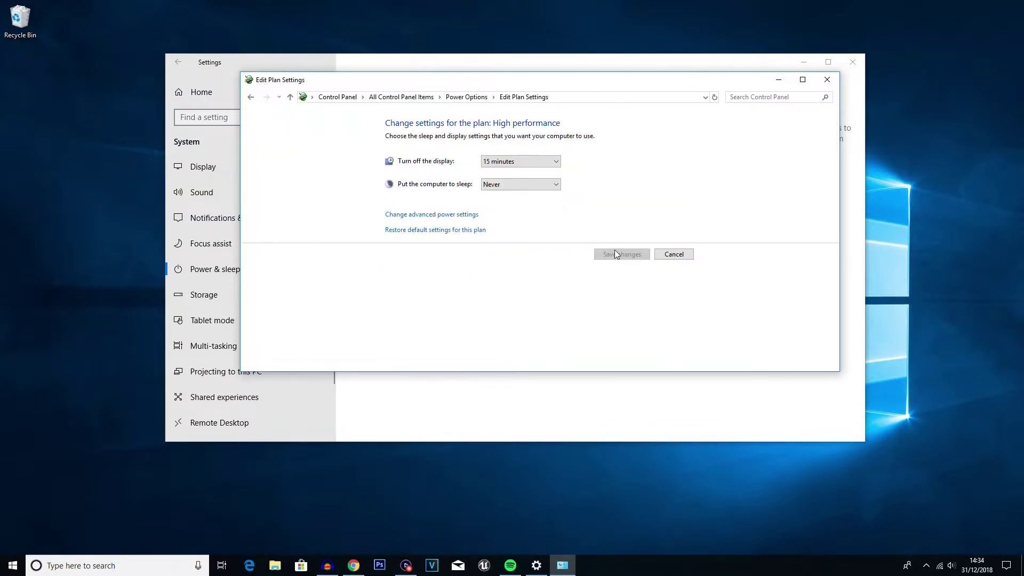
{"action": "left_click", "coordinate": [445, 215]}
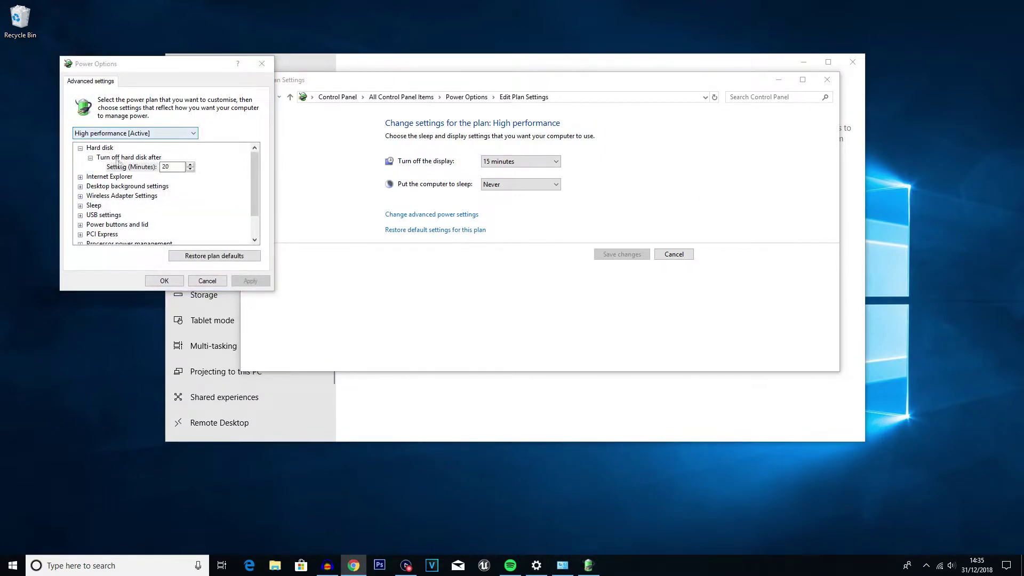
{"action": "left_click", "coordinate": [181, 166]}
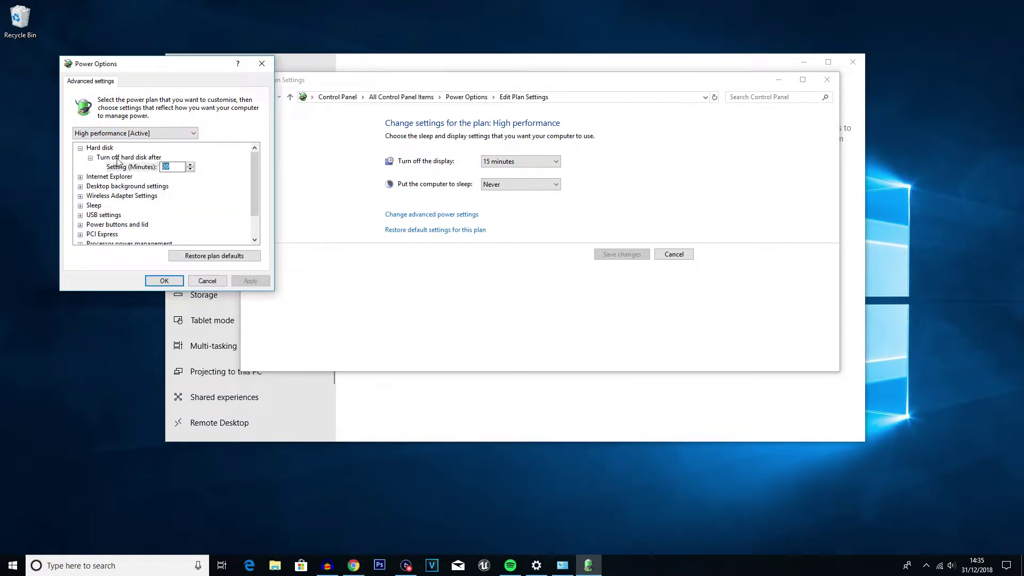
{"action": "key", "text": "BackSpace"}
{"action": "key", "text": "BackSpace"}
{"action": "type", "text": "0"}
{"action": "key", "text": "Return"}
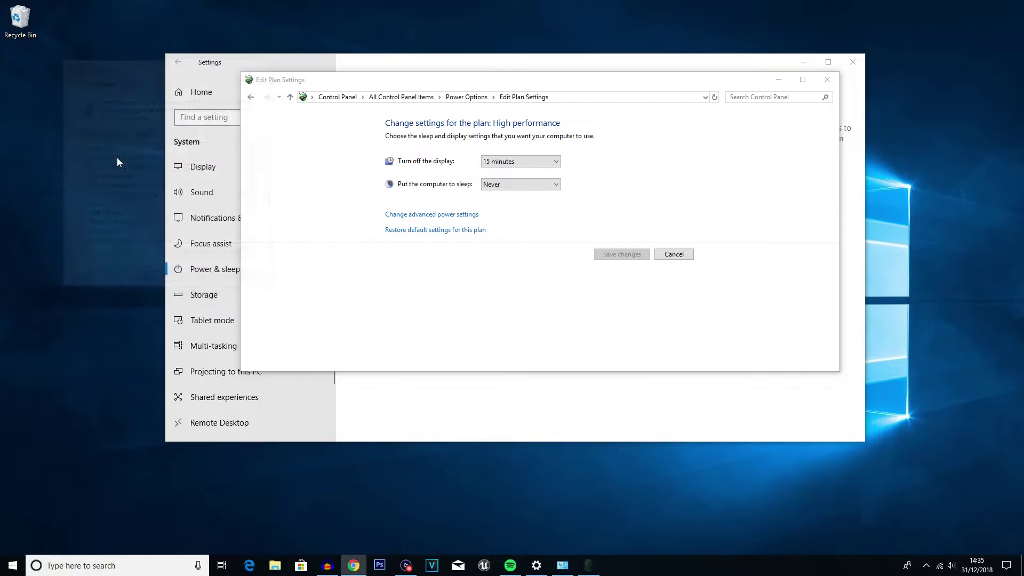
Step: Reopen the plan's advanced power settings and set the minimum processor state to 0%
{"action": "key", "text": "Return"}
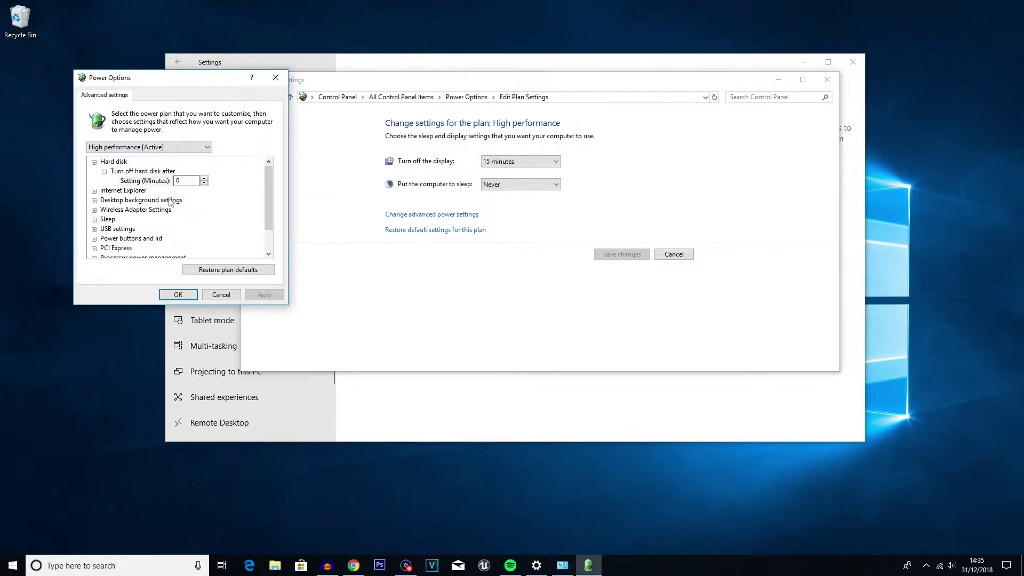
{"action": "left_click", "coordinate": [94, 257]}
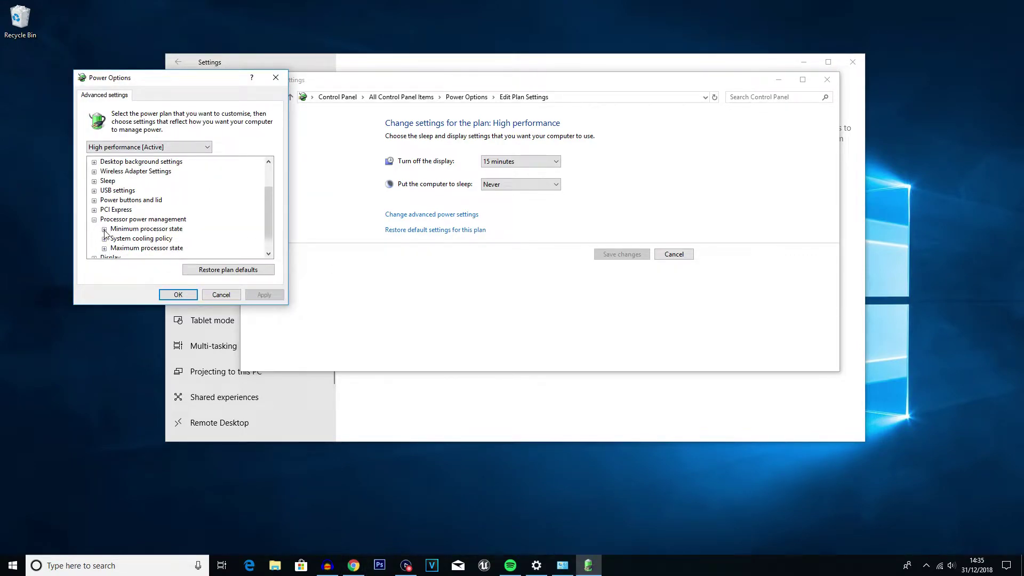
{"action": "left_click", "coordinate": [104, 230]}
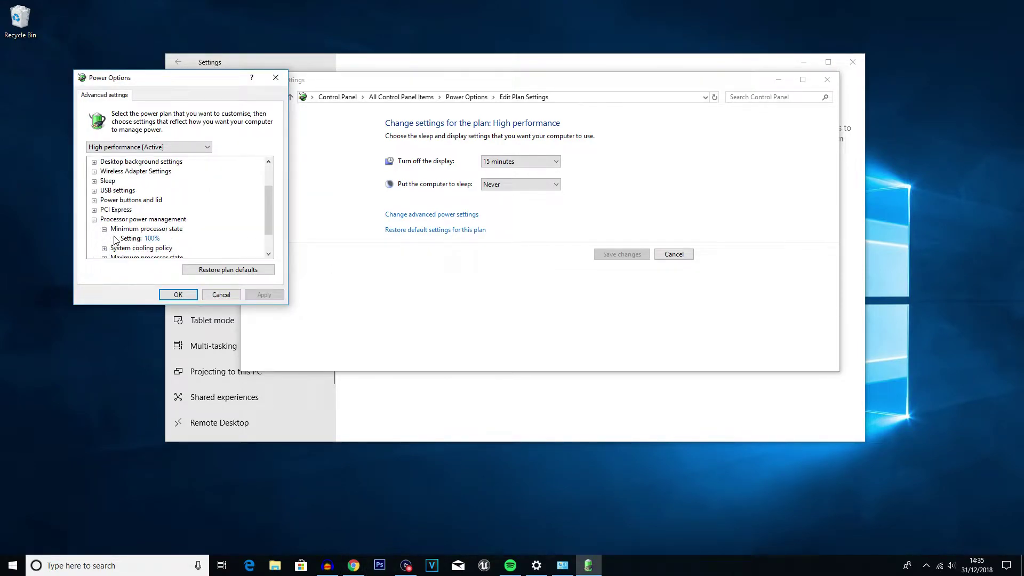
{"action": "left_click", "coordinate": [154, 238]}
{"action": "double_click", "coordinate": [165, 238]}
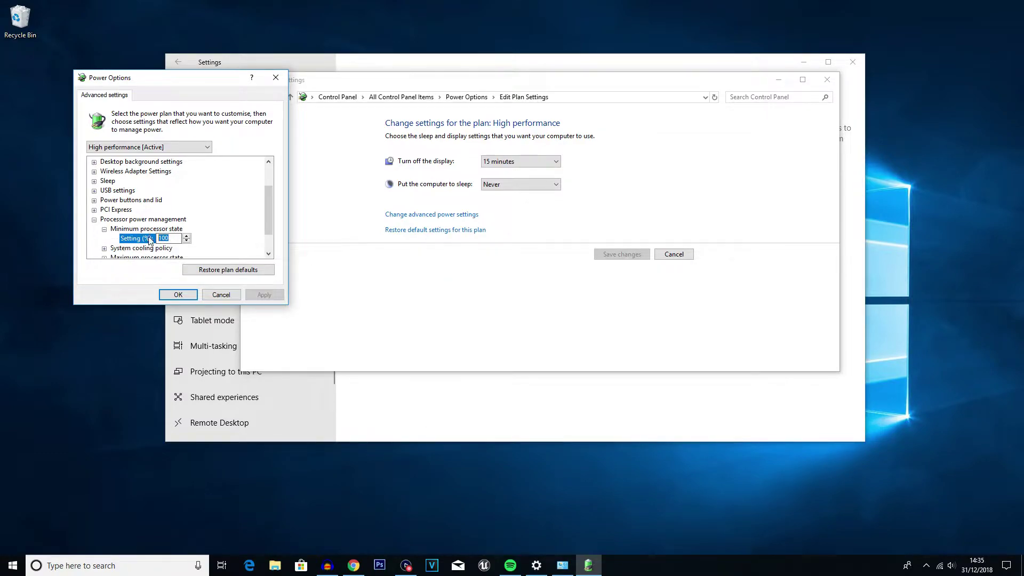
{"action": "type", "text": "0"}
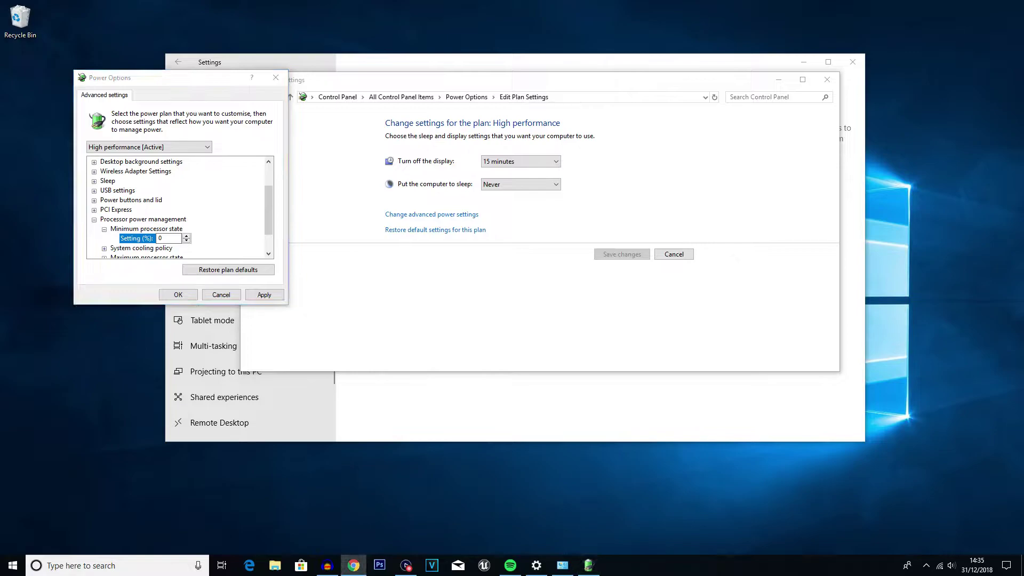
Step: Expand the maximum processor state setting, then apply the advanced power changes and close the plan editor
{"action": "scroll", "coordinate": [176, 230], "scroll_direction": "down", "scroll_amount": 1}
{"action": "left_click", "coordinate": [104, 229]}
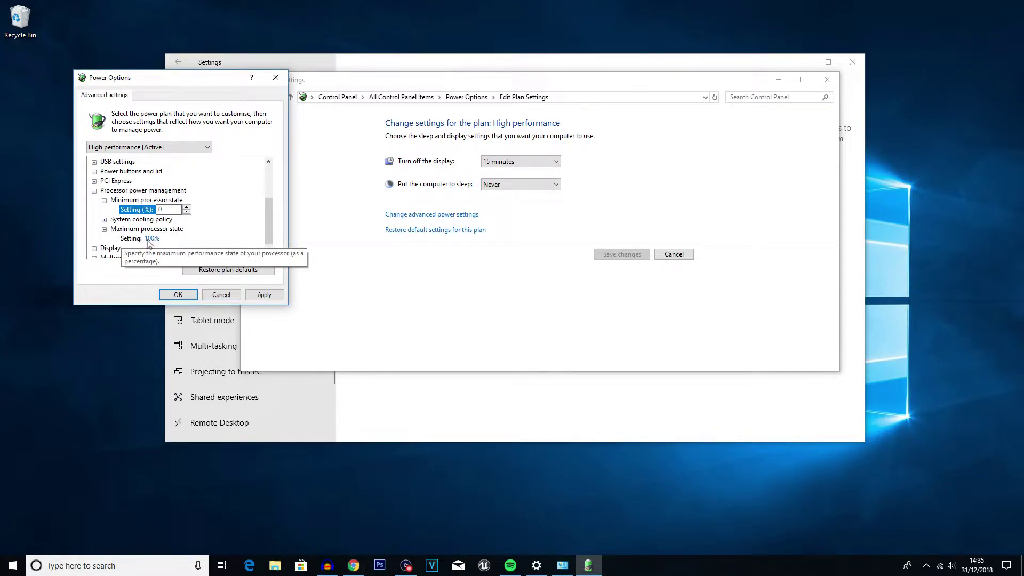
{"action": "left_click", "coordinate": [261, 295]}
{"action": "left_click", "coordinate": [178, 295]}
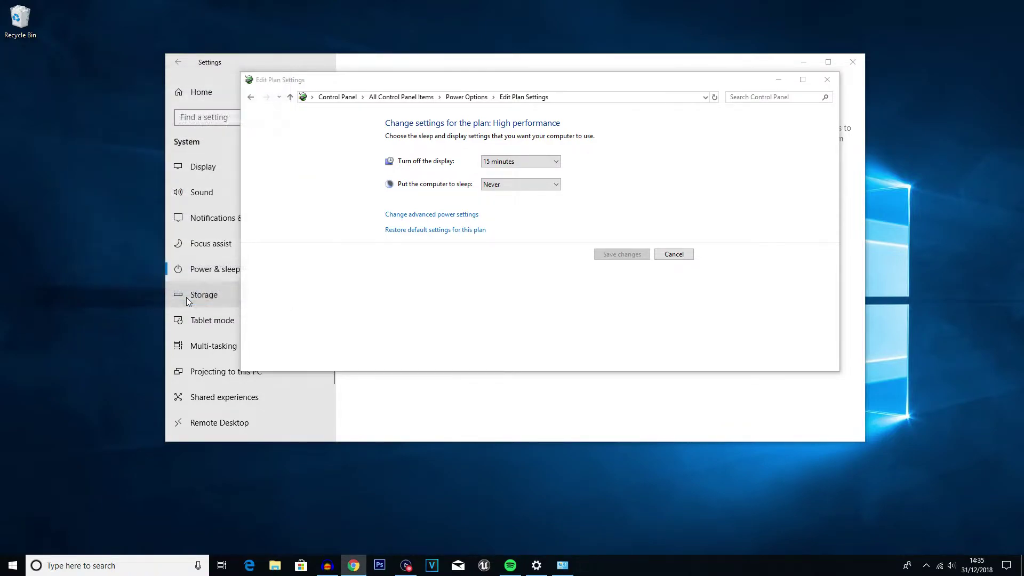
{"action": "left_click", "coordinate": [825, 82]}
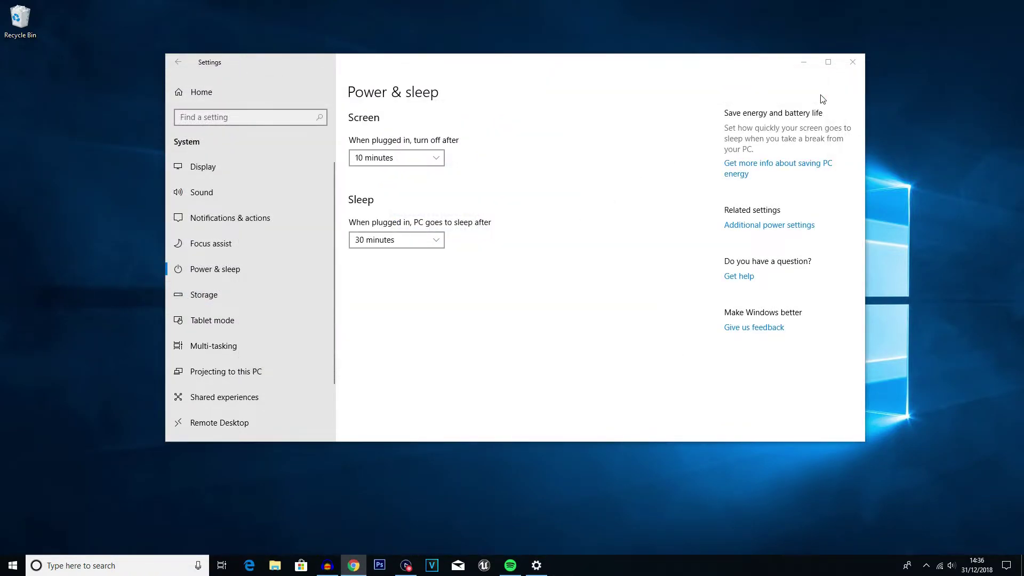
Step: In the general privacy settings, turn off language list access for websites, app launch tracking and suggested content
{"action": "left_click", "coordinate": [175, 64]}
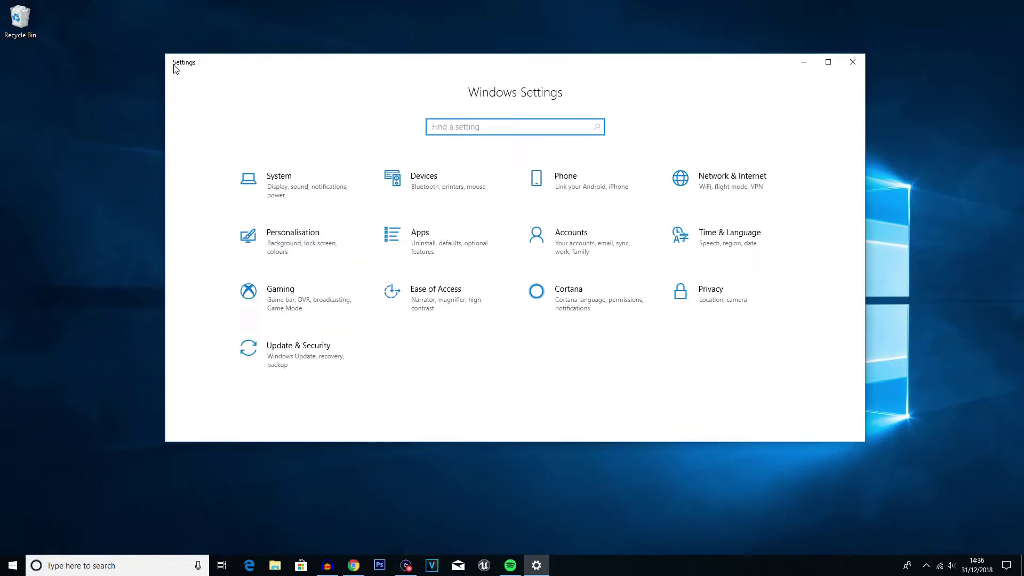
{"action": "left_click", "coordinate": [720, 294]}
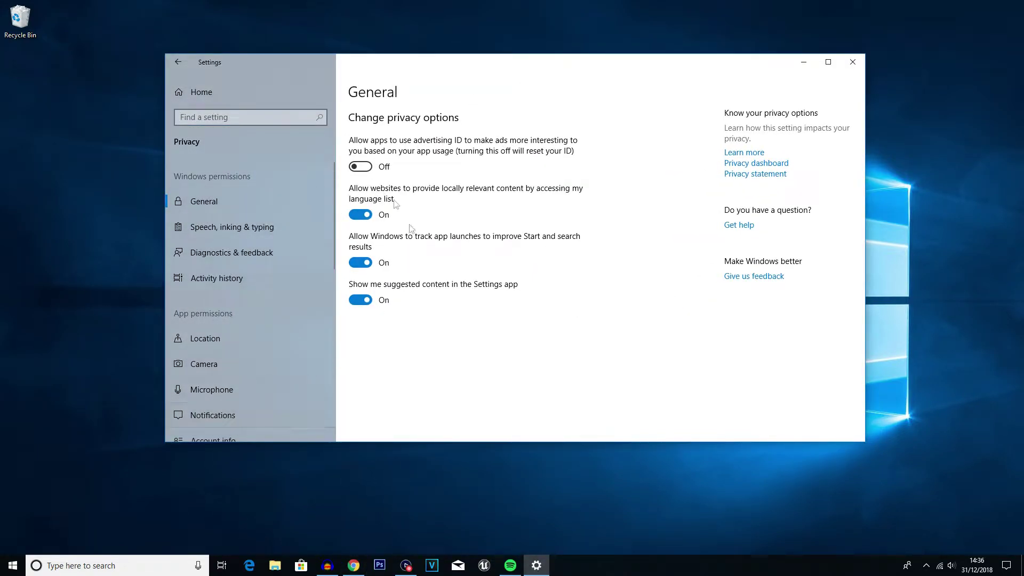
{"action": "left_click", "coordinate": [360, 218]}
{"action": "left_click", "coordinate": [361, 264]}
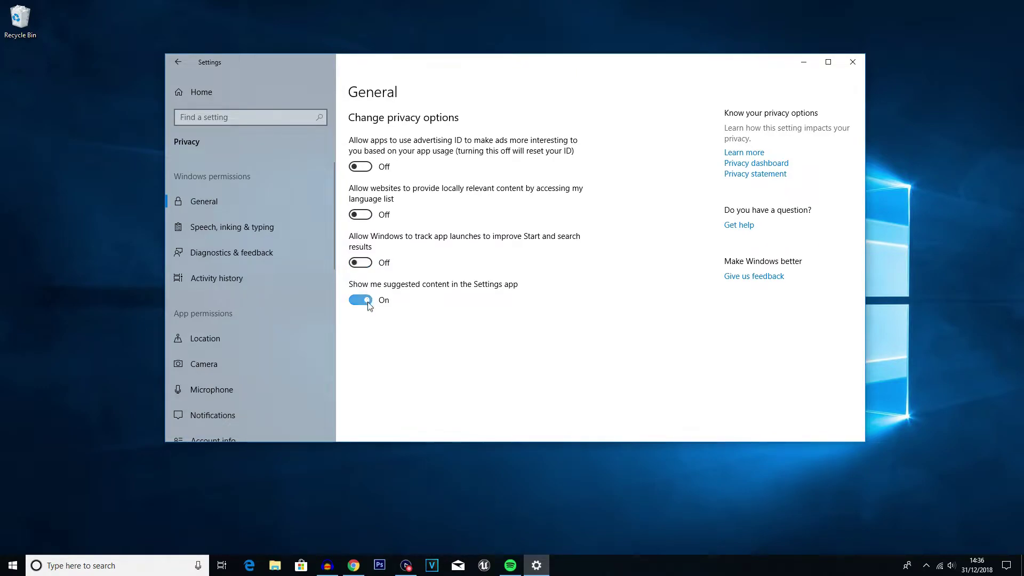
{"action": "left_click", "coordinate": [361, 300]}
Step: In the Location privacy settings, turn location for this device on and back off
{"action": "scroll", "coordinate": [221, 273], "scroll_direction": "down", "scroll_amount": 2}
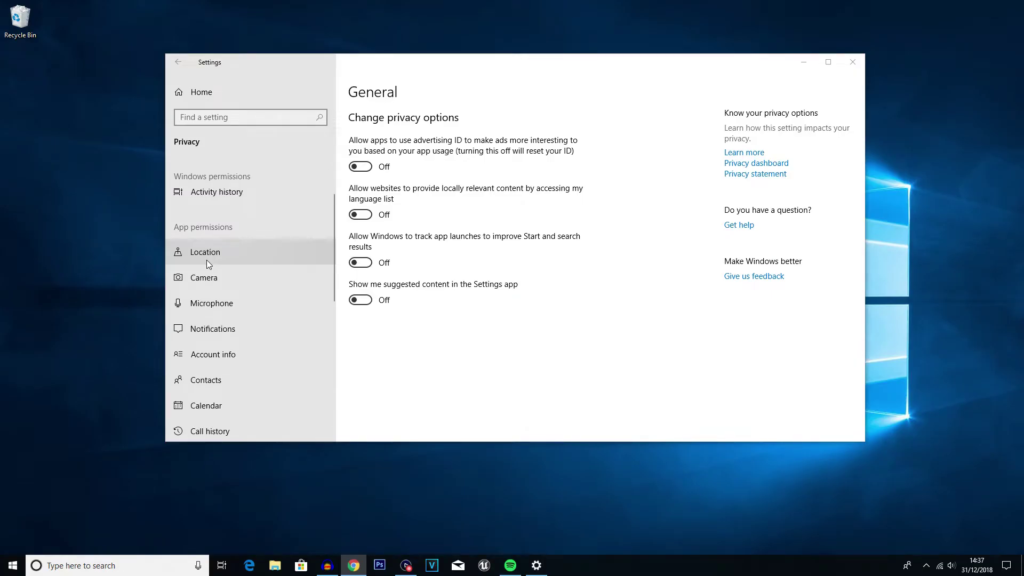
{"action": "left_click", "coordinate": [206, 256]}
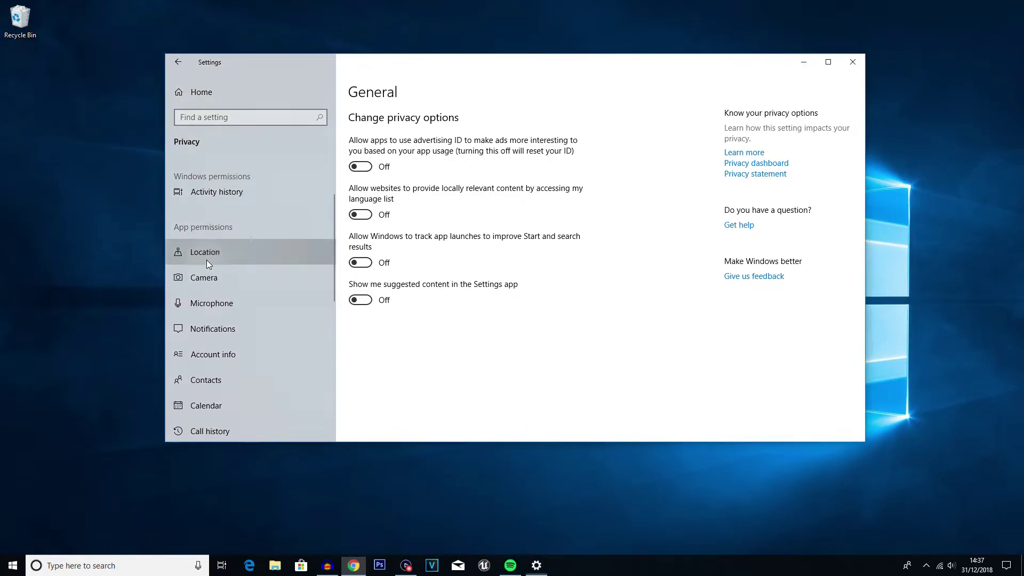
{"action": "left_click", "coordinate": [383, 169]}
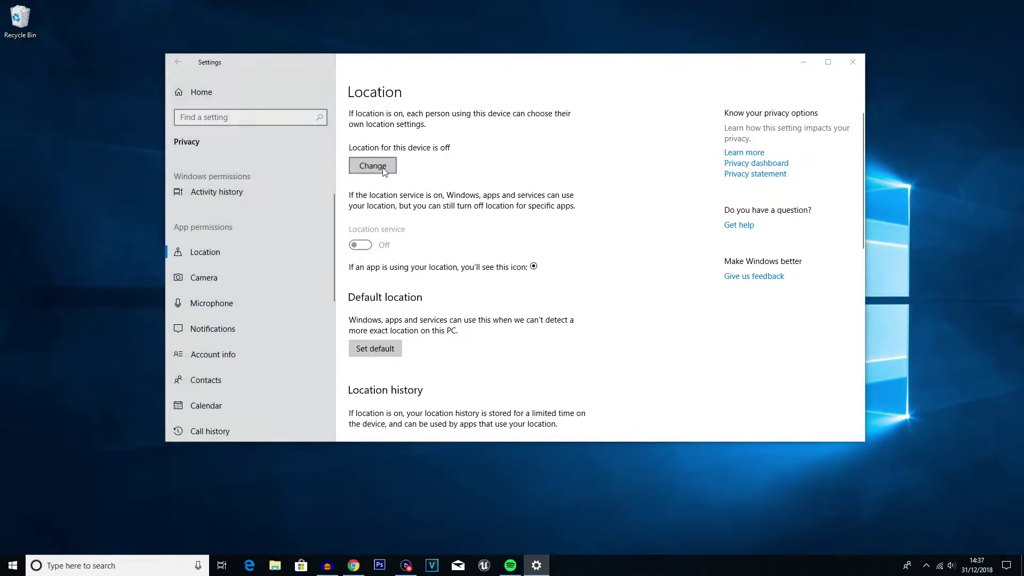
{"action": "left_click", "coordinate": [323, 121]}
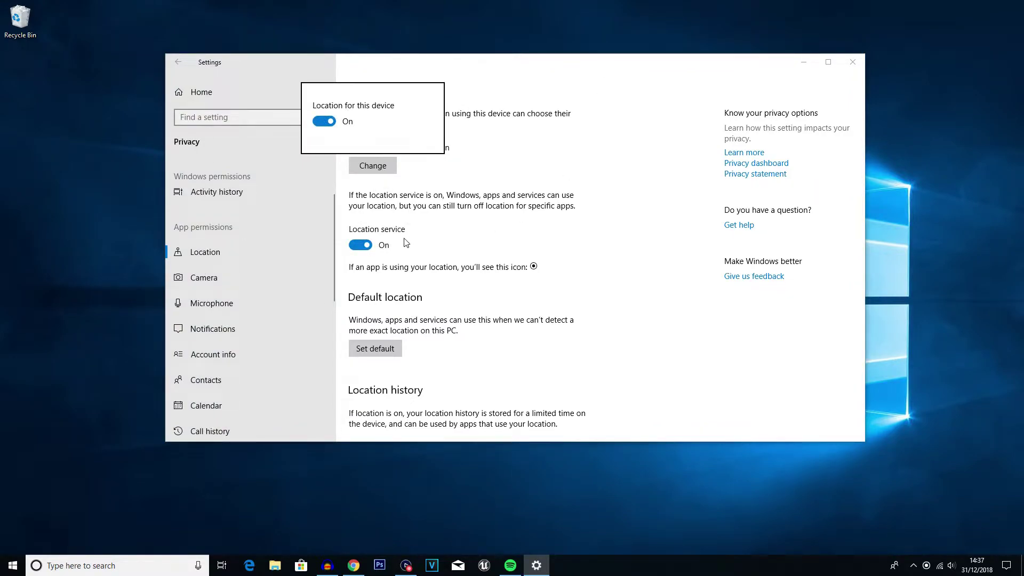
{"action": "left_click", "coordinate": [323, 121]}
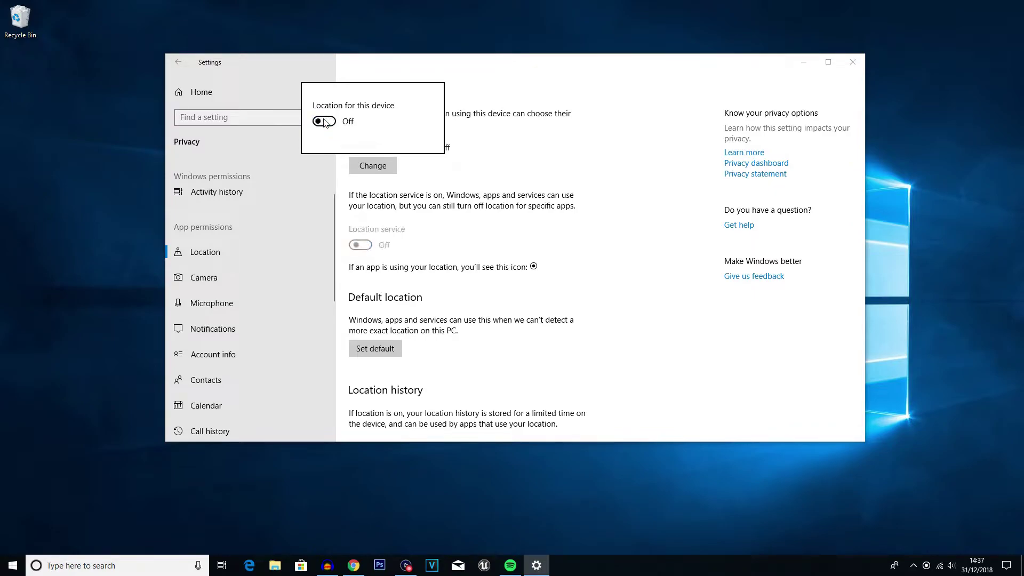
{"action": "left_click", "coordinate": [528, 213]}
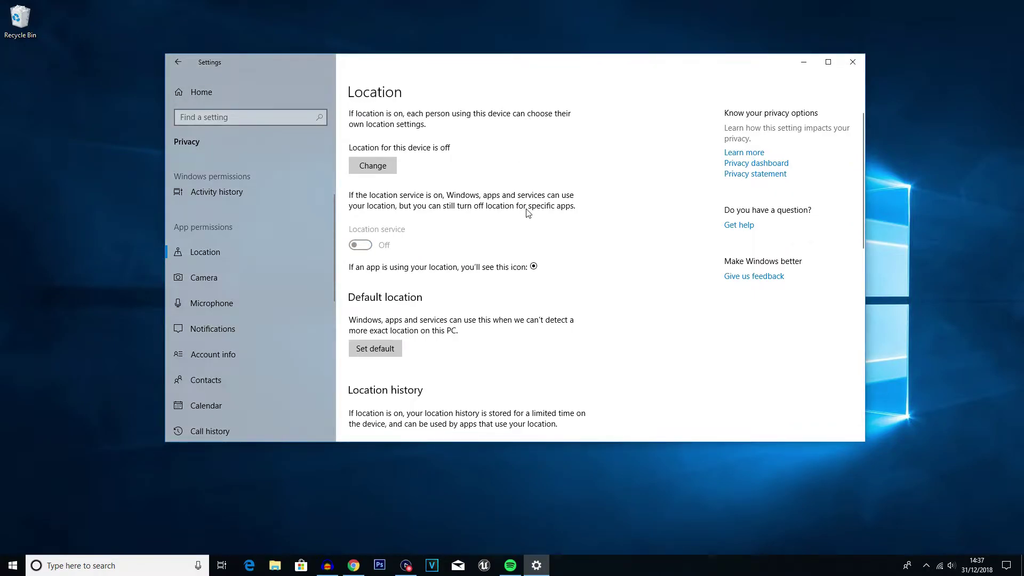
Step: In the Camera privacy settings, turn off app access to the camera and look through the app list
{"action": "scroll", "coordinate": [219, 228], "scroll_direction": "down", "scroll_amount": 1}
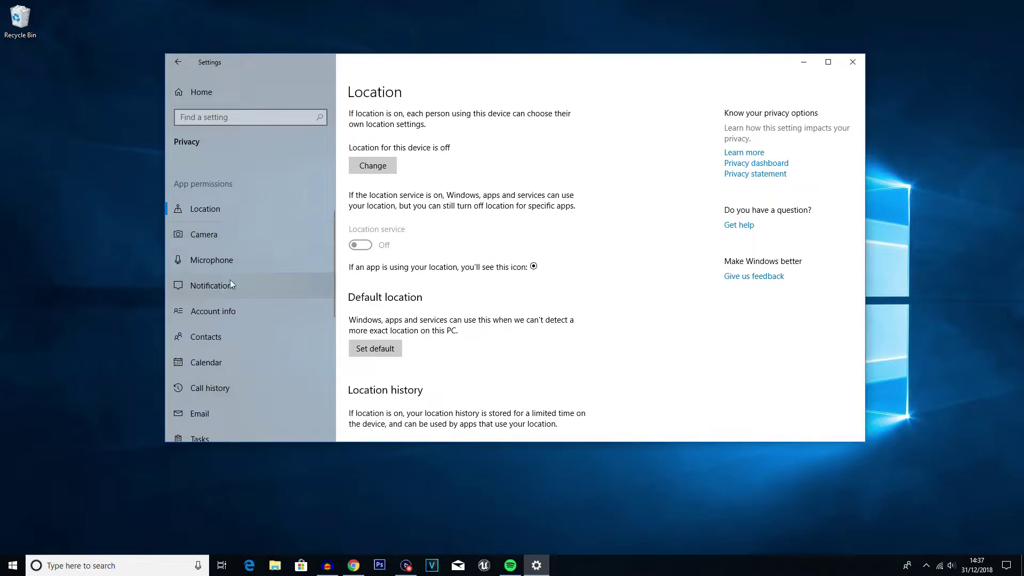
{"action": "left_click", "coordinate": [213, 235]}
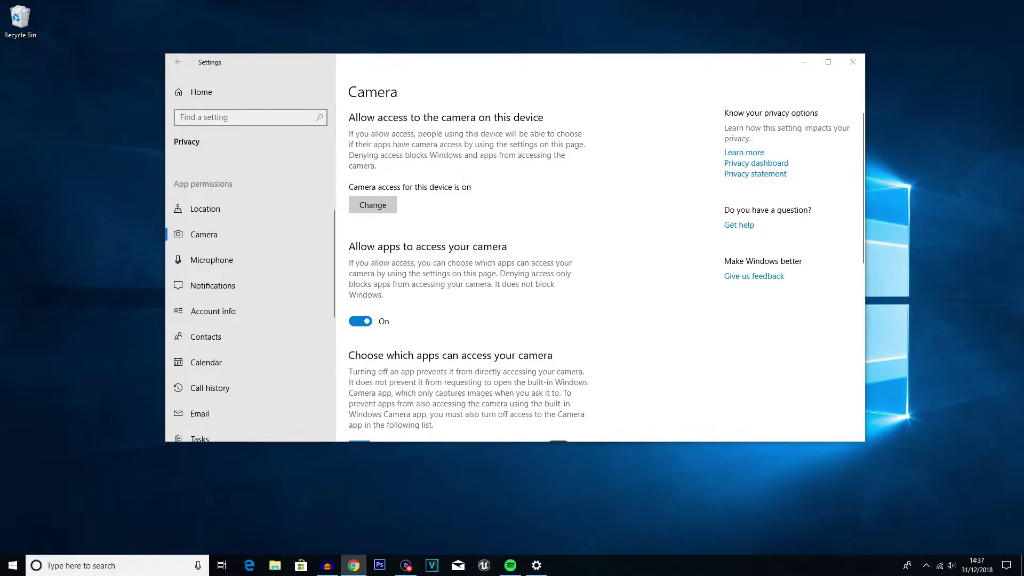
{"action": "scroll", "coordinate": [414, 284], "scroll_direction": "down", "scroll_amount": 2}
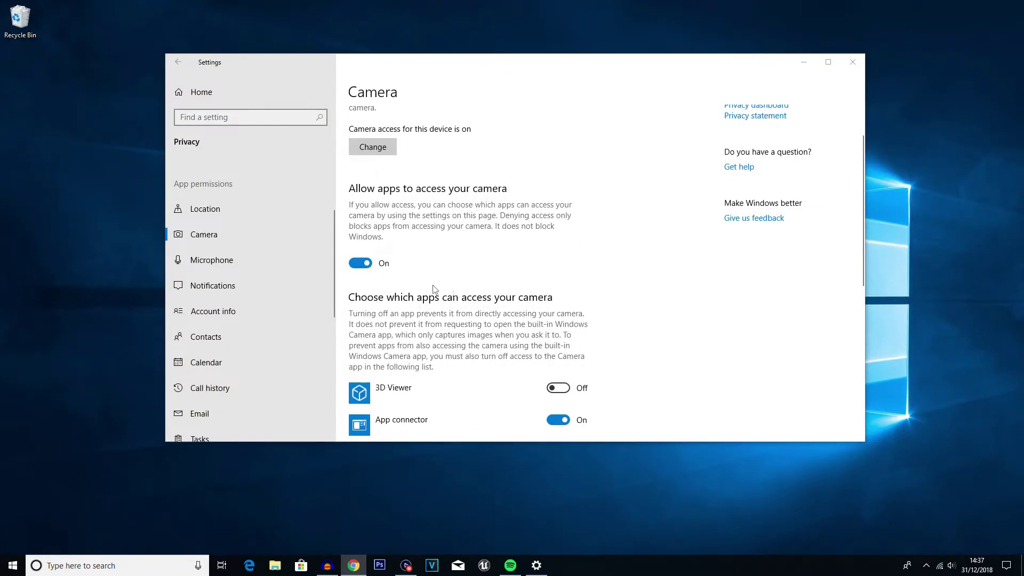
{"action": "scroll", "coordinate": [414, 284], "scroll_direction": "down", "scroll_amount": 3}
{"action": "scroll", "coordinate": [367, 326], "scroll_direction": "up", "scroll_amount": 5}
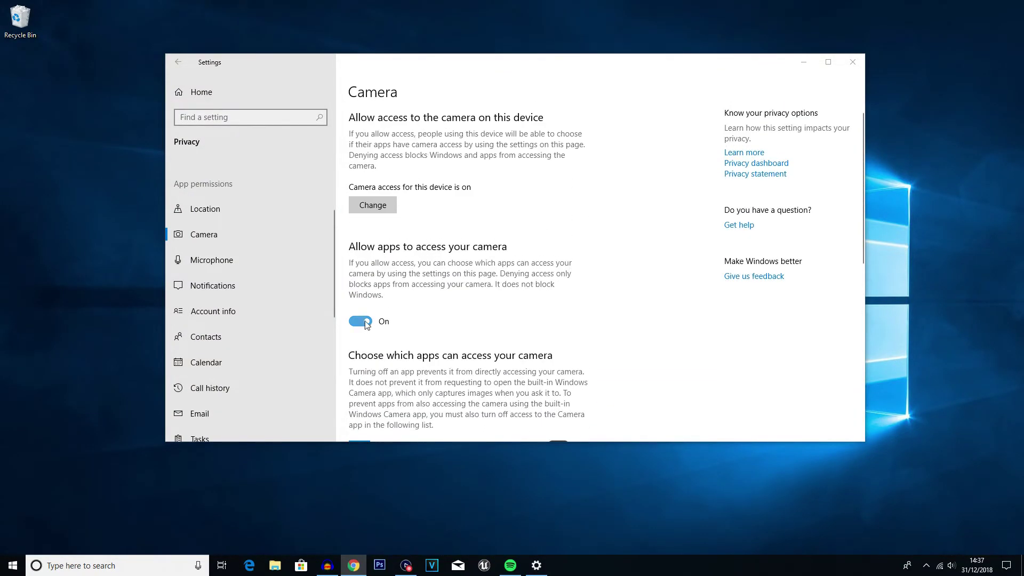
{"action": "left_click", "coordinate": [367, 323]}
{"action": "scroll", "coordinate": [467, 341], "scroll_direction": "down", "scroll_amount": 5}
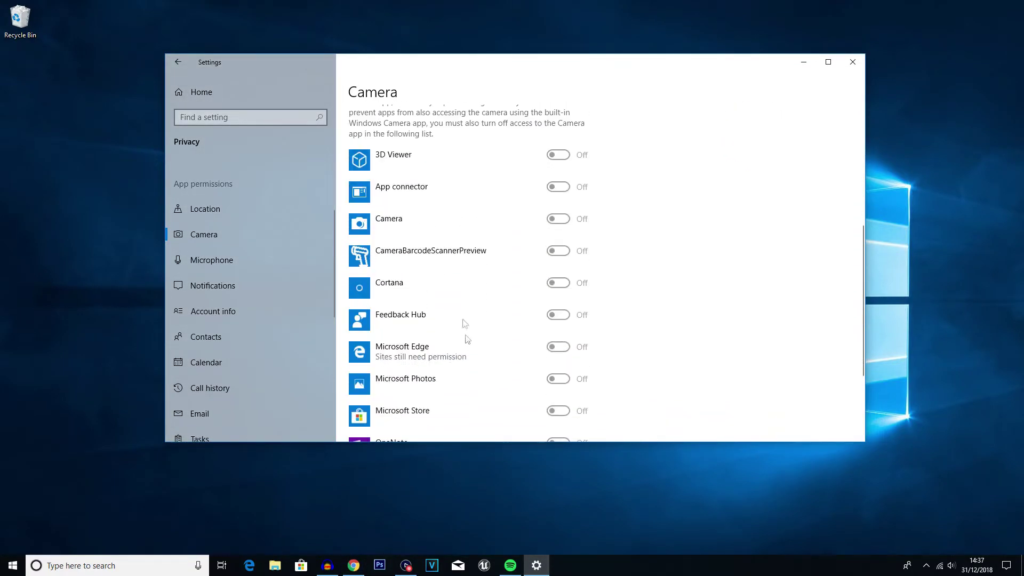
{"action": "scroll", "coordinate": [487, 300], "scroll_direction": "up", "scroll_amount": 5}
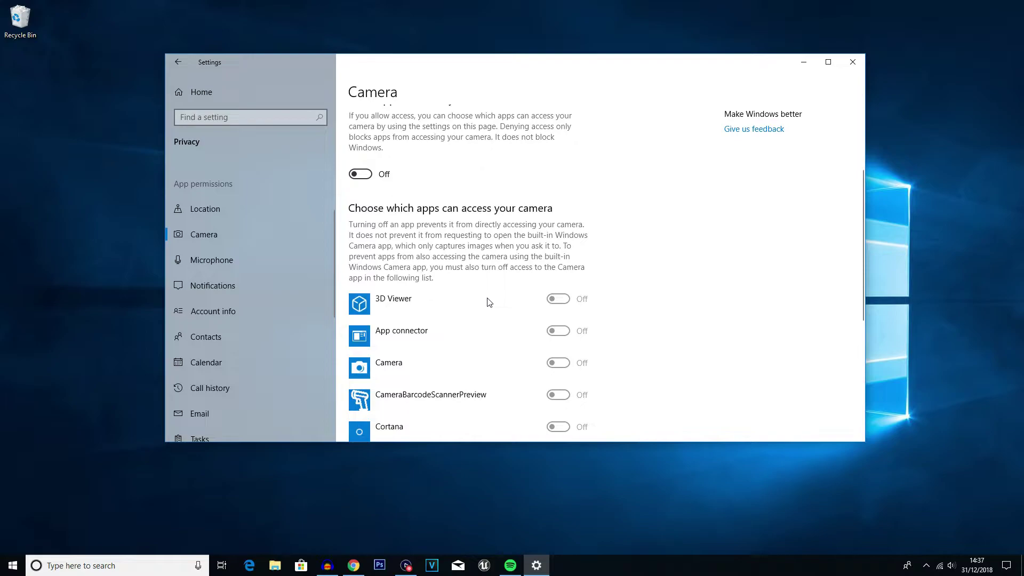
{"action": "scroll", "coordinate": [518, 359], "scroll_direction": "down", "scroll_amount": 5}
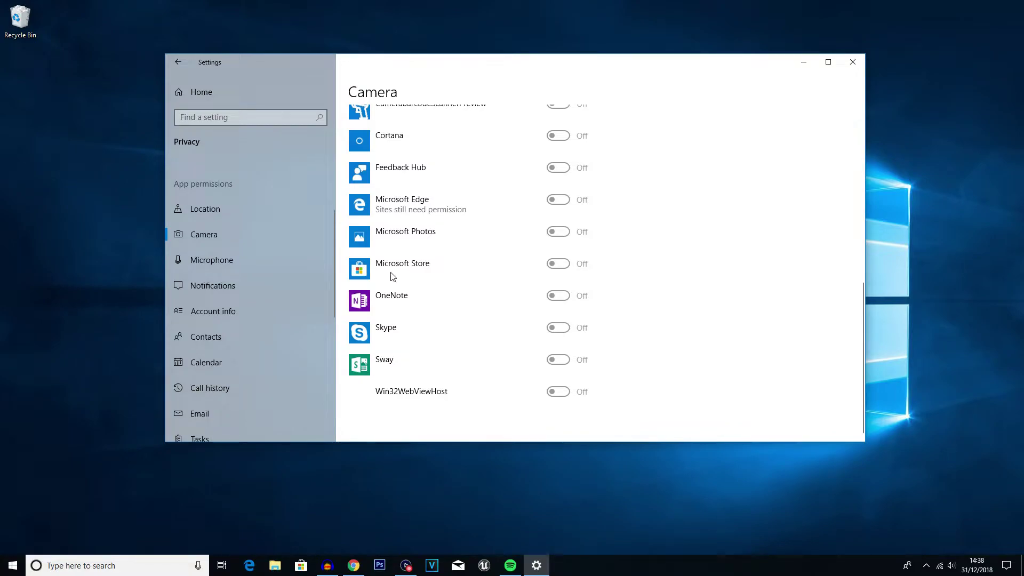
{"action": "scroll", "coordinate": [649, 308], "scroll_direction": "up", "scroll_amount": 5}
Step: In the Microphone privacy settings, turn off access for Camera, Feedback Hub, Messaging, Microsoft Edge and Microsoft Photos
{"action": "left_click", "coordinate": [211, 261]}
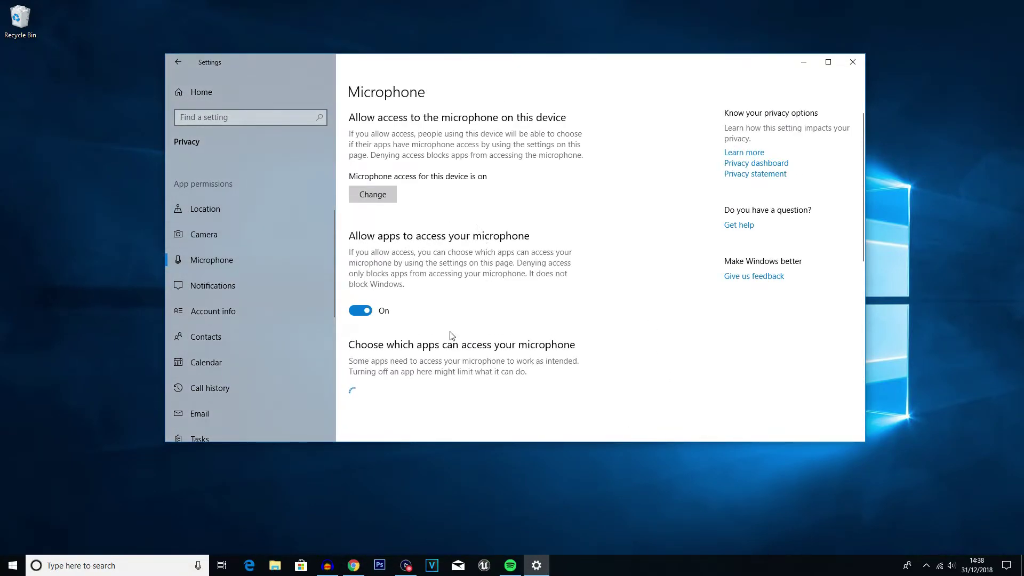
{"action": "scroll", "coordinate": [451, 335], "scroll_direction": "down", "scroll_amount": 2}
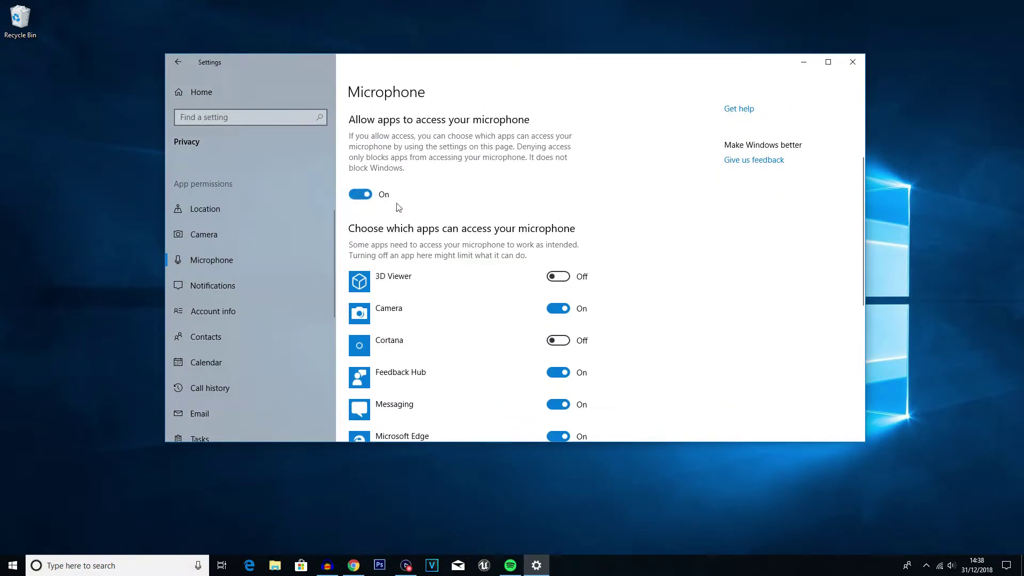
{"action": "scroll", "coordinate": [610, 359], "scroll_direction": "down", "scroll_amount": 1}
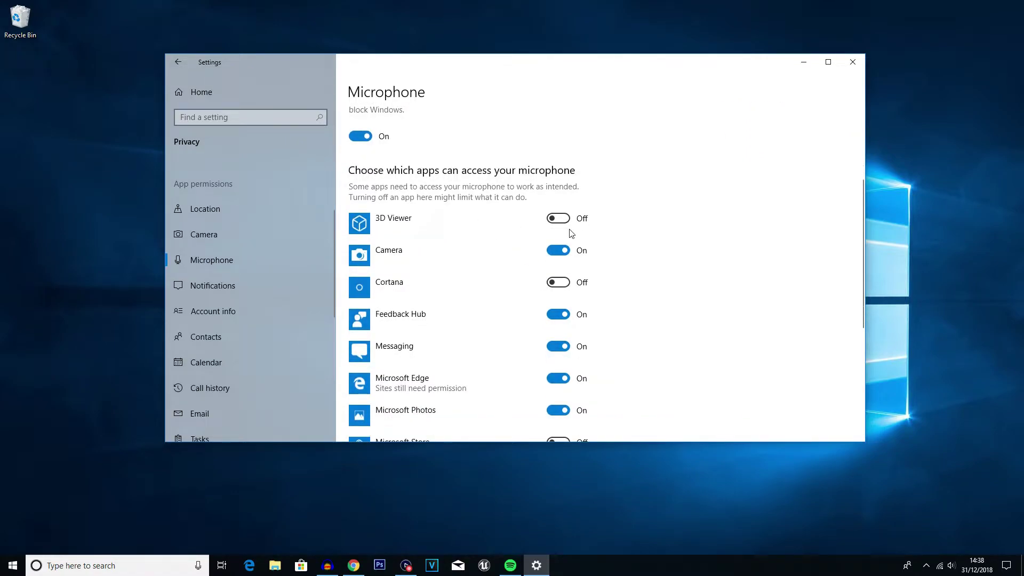
{"action": "scroll", "coordinate": [534, 260], "scroll_direction": "down", "scroll_amount": 5}
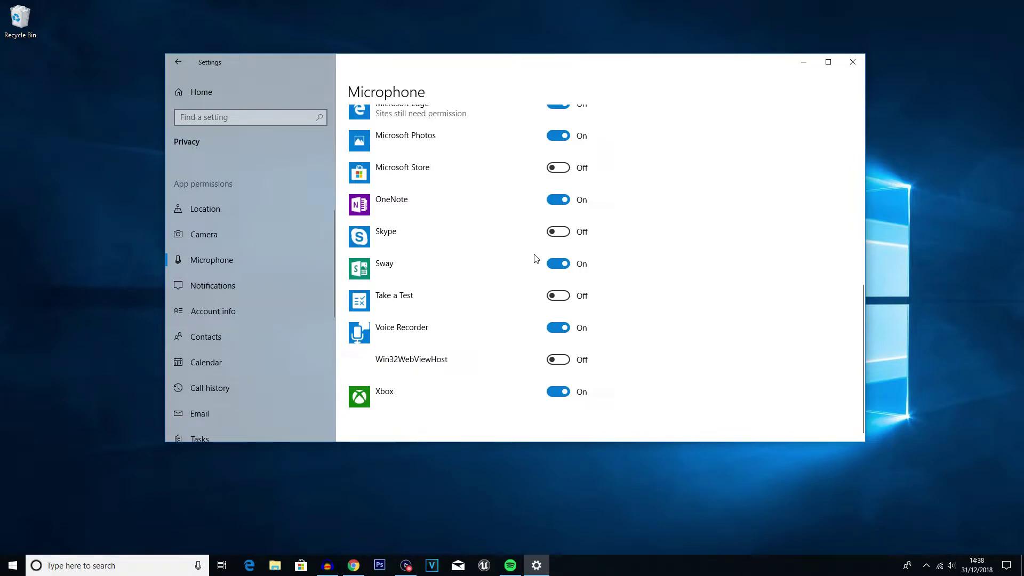
{"action": "scroll", "coordinate": [536, 259], "scroll_direction": "up", "scroll_amount": 4}
{"action": "left_click", "coordinate": [558, 209]}
{"action": "left_click", "coordinate": [559, 271]}
{"action": "left_click", "coordinate": [552, 303]}
{"action": "scroll", "coordinate": [555, 299], "scroll_direction": "down", "scroll_amount": 1}
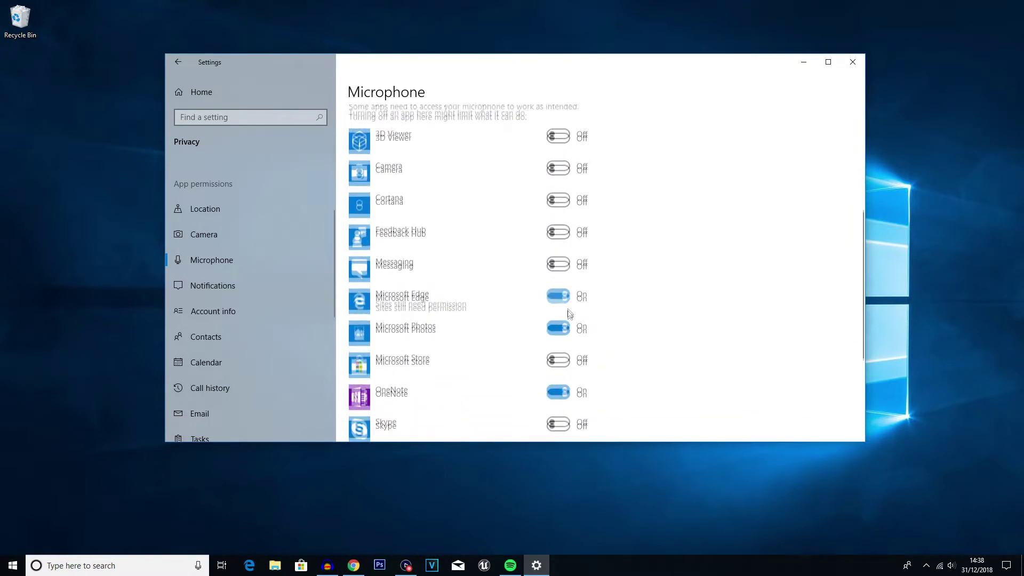
{"action": "left_click", "coordinate": [559, 280]}
{"action": "left_click", "coordinate": [560, 312]}
Step: Turn off microphone access for OneNote, Sway, Voice Recorder and Xbox, and check the whole app list
{"action": "scroll", "coordinate": [560, 312], "scroll_direction": "down", "scroll_amount": 2}
{"action": "left_click", "coordinate": [558, 258]}
{"action": "left_click", "coordinate": [558, 322]}
{"action": "left_click", "coordinate": [558, 386]}
{"action": "scroll", "coordinate": [476, 376], "scroll_direction": "down", "scroll_amount": 1}
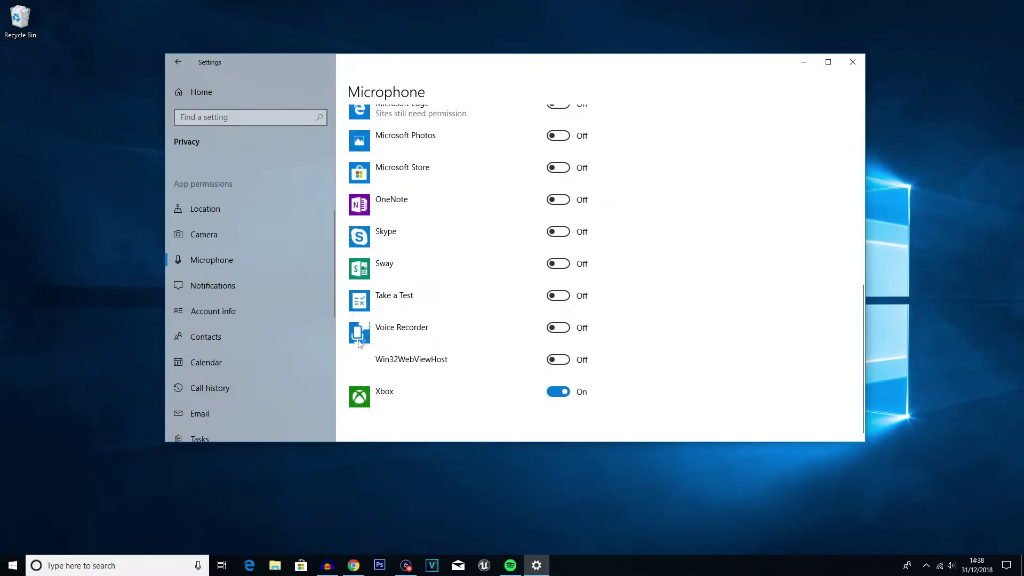
{"action": "left_click", "coordinate": [557, 395]}
{"action": "scroll", "coordinate": [486, 392], "scroll_direction": "up", "scroll_amount": 10}
{"action": "scroll", "coordinate": [487, 390], "scroll_direction": "down", "scroll_amount": 10}
{"action": "scroll", "coordinate": [491, 386], "scroll_direction": "up", "scroll_amount": 10}
{"action": "scroll", "coordinate": [491, 386], "scroll_direction": "down", "scroll_amount": 10}
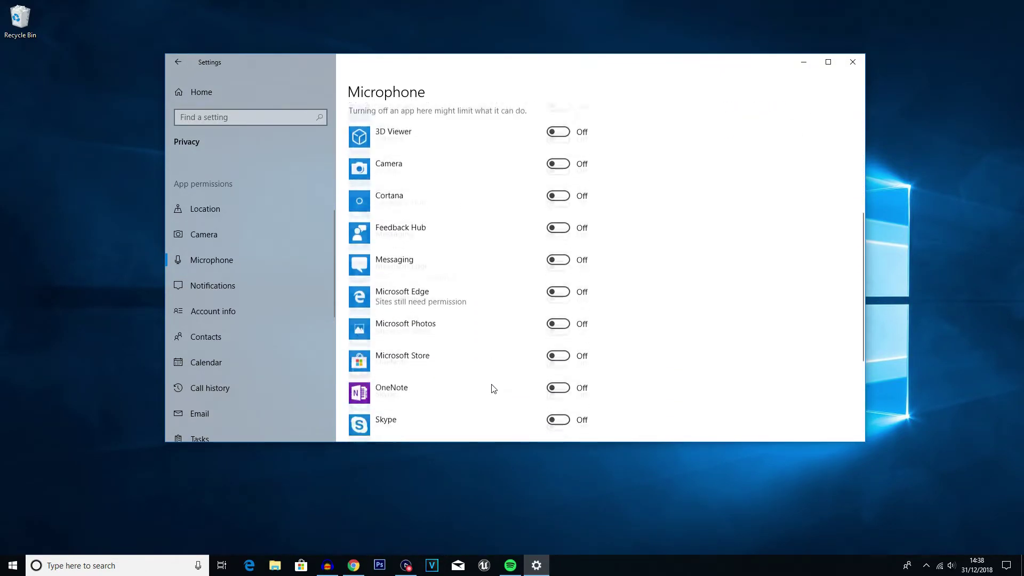
{"action": "left_click", "coordinate": [555, 233]}
{"action": "scroll", "coordinate": [642, 427], "scroll_direction": "up", "scroll_amount": 10}
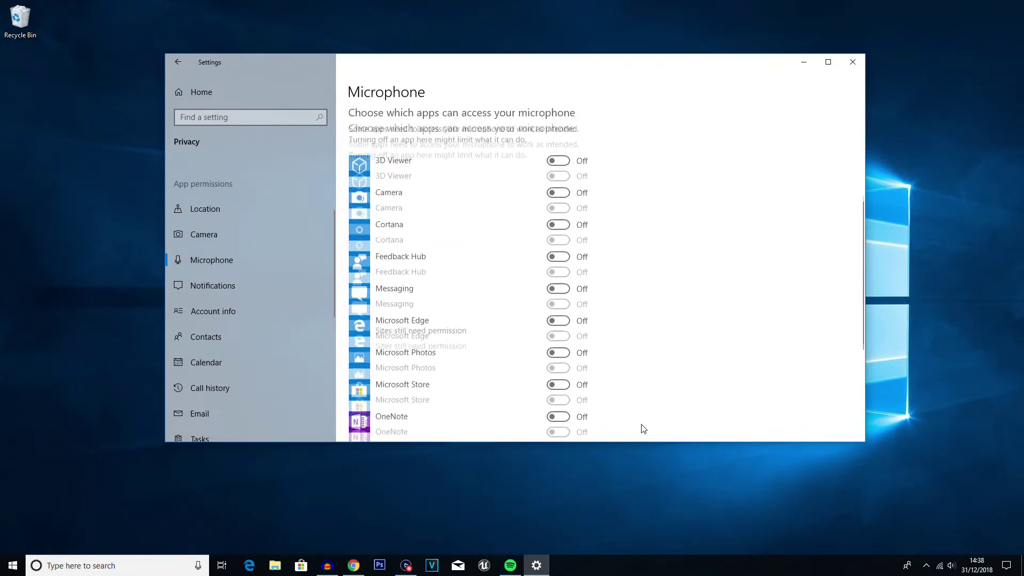
Step: In the Contacts privacy settings, review the app list and turn off contacts access for this device
{"action": "left_click", "coordinate": [214, 341]}
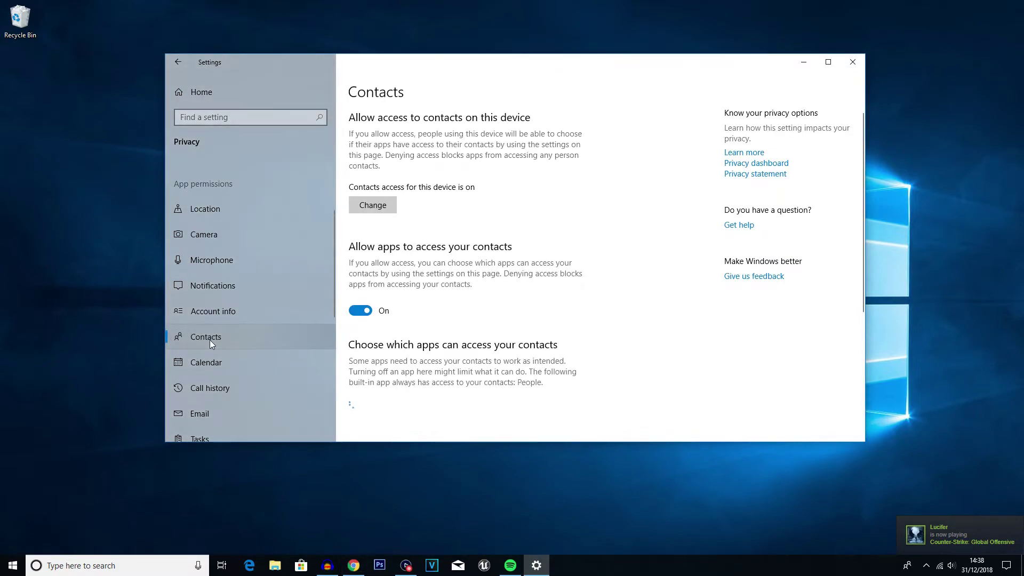
{"action": "scroll", "coordinate": [434, 281], "scroll_direction": "down", "scroll_amount": 5}
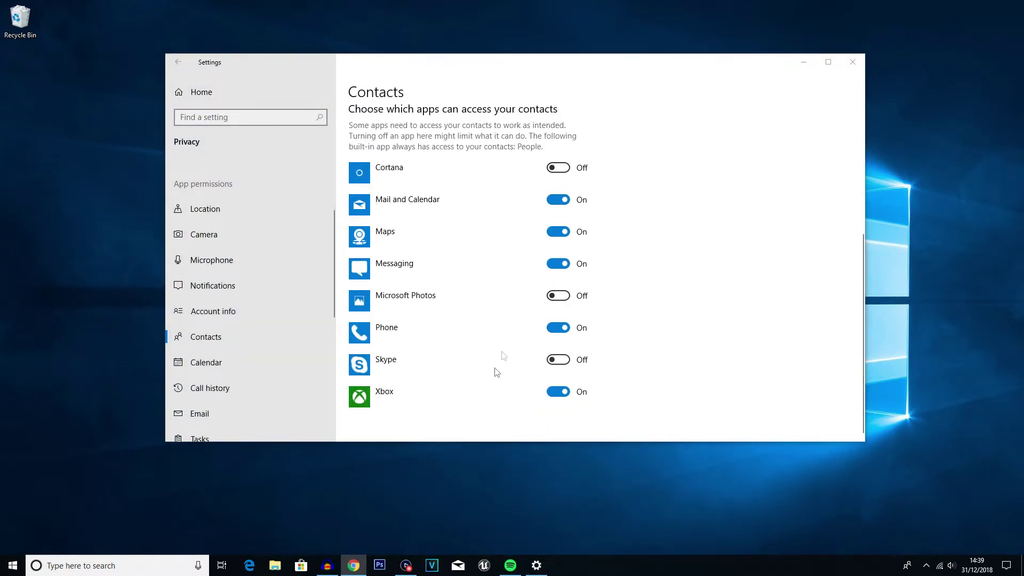
{"action": "scroll", "coordinate": [446, 383], "scroll_direction": "up", "scroll_amount": 5}
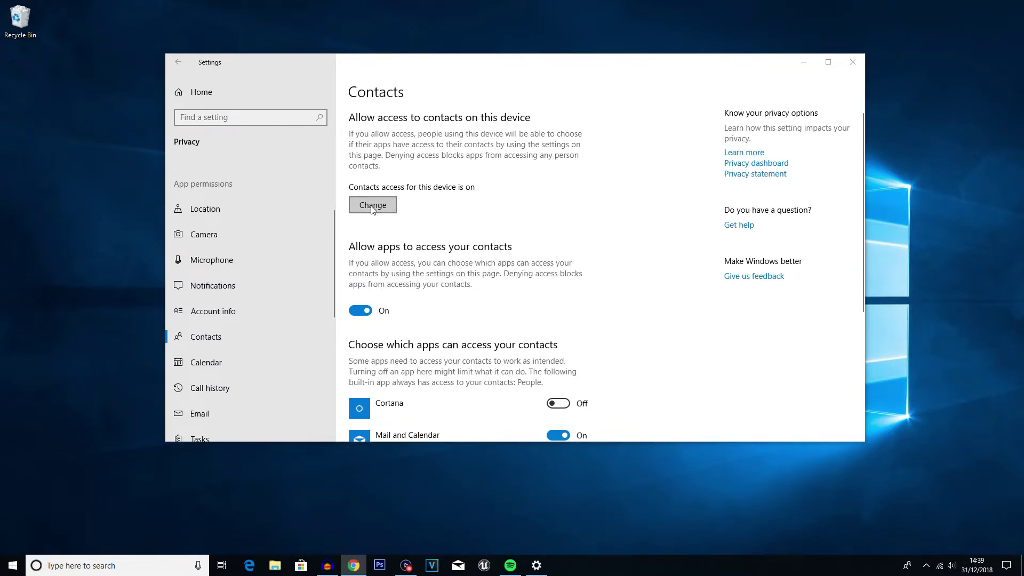
{"action": "scroll", "coordinate": [432, 302], "scroll_direction": "down", "scroll_amount": 5}
{"action": "scroll", "coordinate": [432, 302], "scroll_direction": "up", "scroll_amount": 5}
{"action": "scroll", "coordinate": [435, 303], "scroll_direction": "down", "scroll_amount": 5}
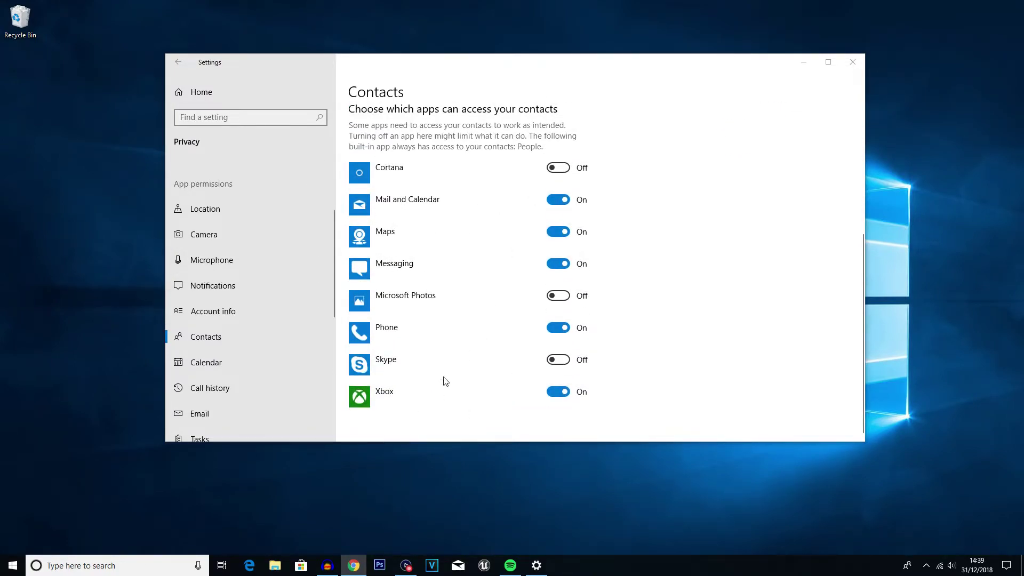
{"action": "scroll", "coordinate": [446, 381], "scroll_direction": "up", "scroll_amount": 5}
{"action": "left_click", "coordinate": [383, 211]}
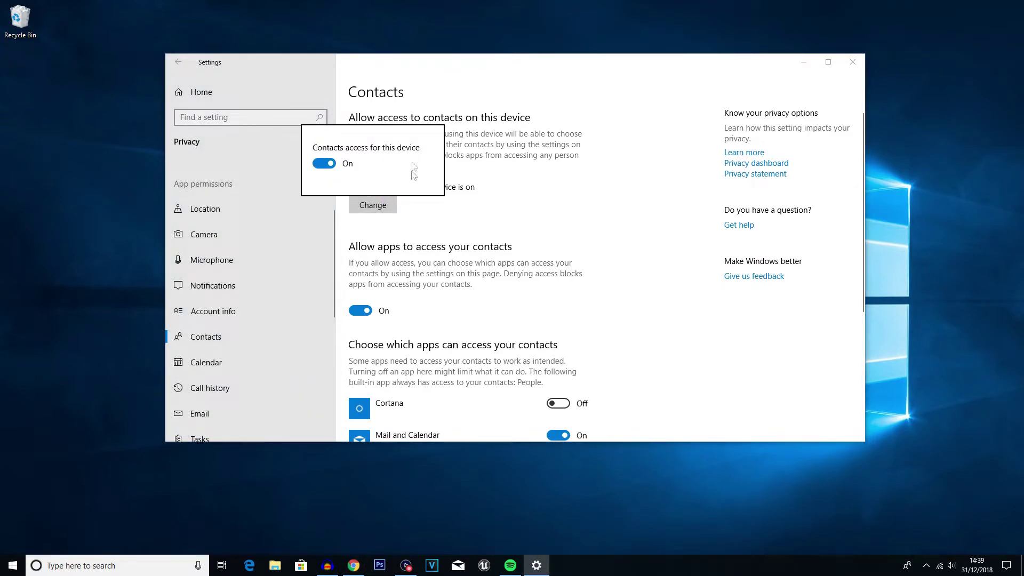
{"action": "left_click", "coordinate": [328, 163]}
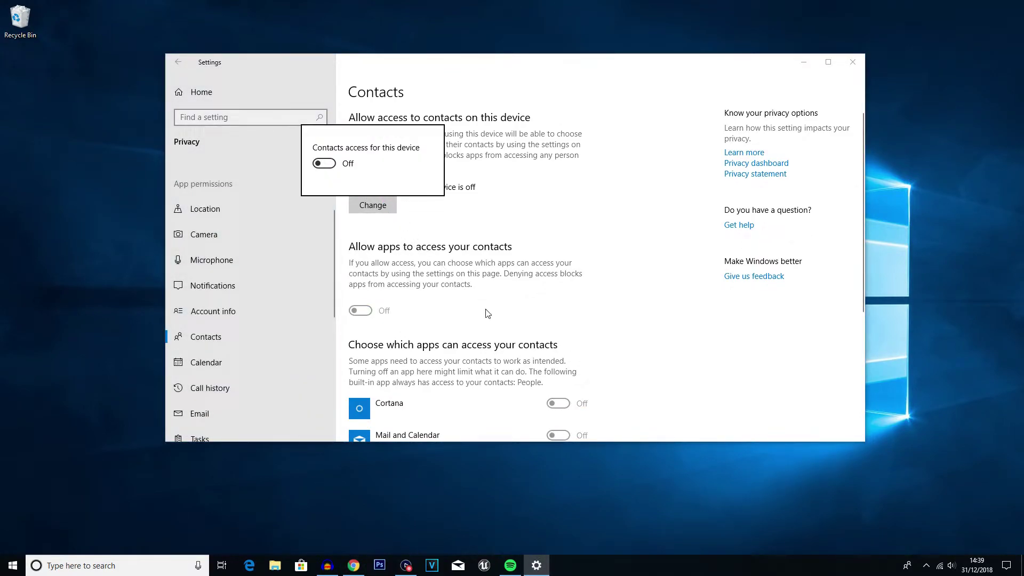
{"action": "left_click", "coordinate": [488, 314]}
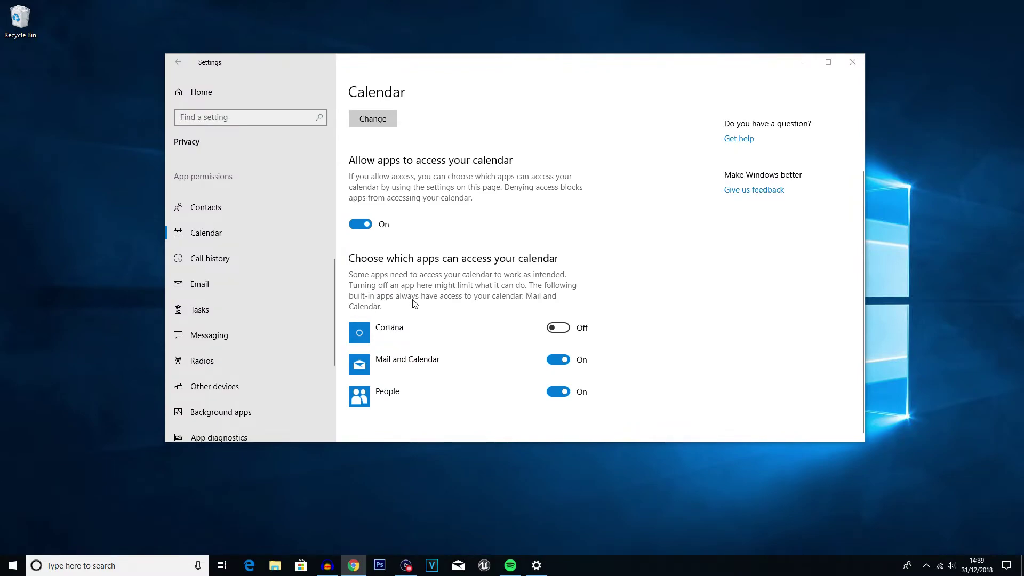
Step: Turn off calendar access for apps, and also turn off calendar access for this device
{"action": "scroll", "coordinate": [414, 303], "scroll_direction": "up", "scroll_amount": 2}
{"action": "scroll", "coordinate": [390, 287], "scroll_direction": "down", "scroll_amount": 2}
{"action": "left_click", "coordinate": [360, 225]}
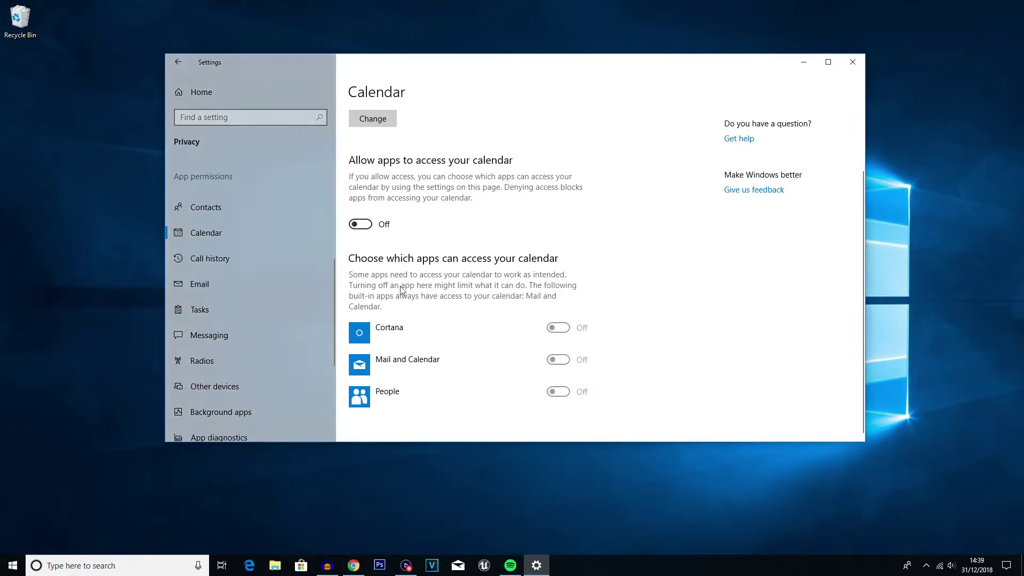
{"action": "left_click", "coordinate": [389, 117]}
{"action": "left_click", "coordinate": [324, 166]}
{"action": "left_click", "coordinate": [656, 299]}
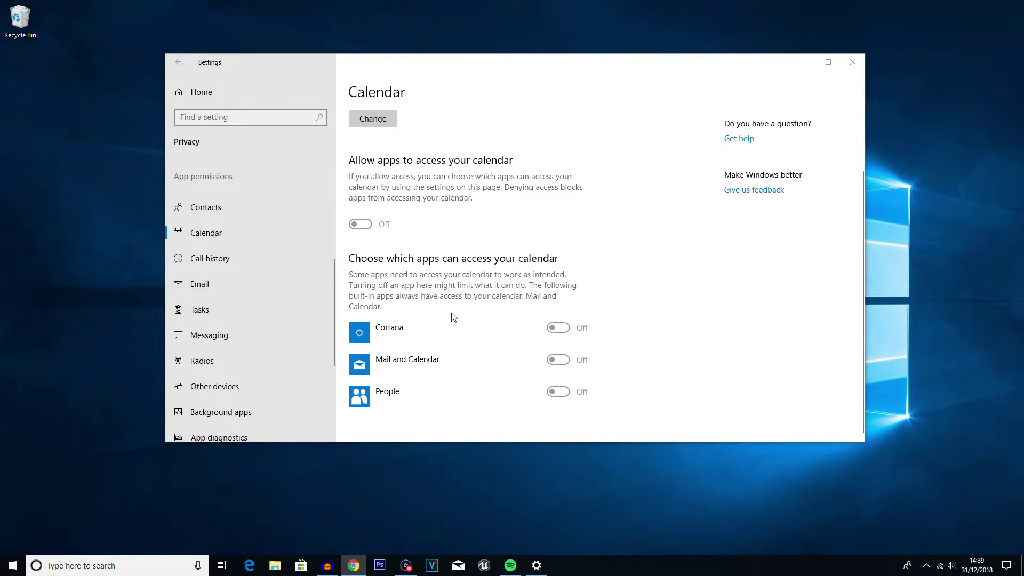
Step: In the Call history privacy settings, turn off call history access for this device
{"action": "left_click", "coordinate": [209, 258]}
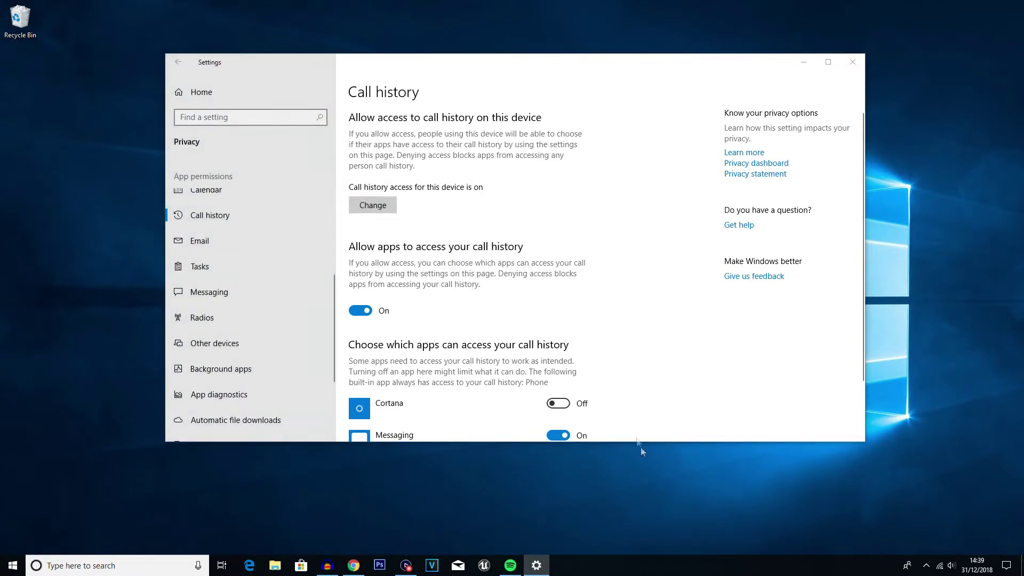
{"action": "left_click", "coordinate": [373, 205]}
{"action": "left_click", "coordinate": [323, 163]}
{"action": "left_click", "coordinate": [566, 201]}
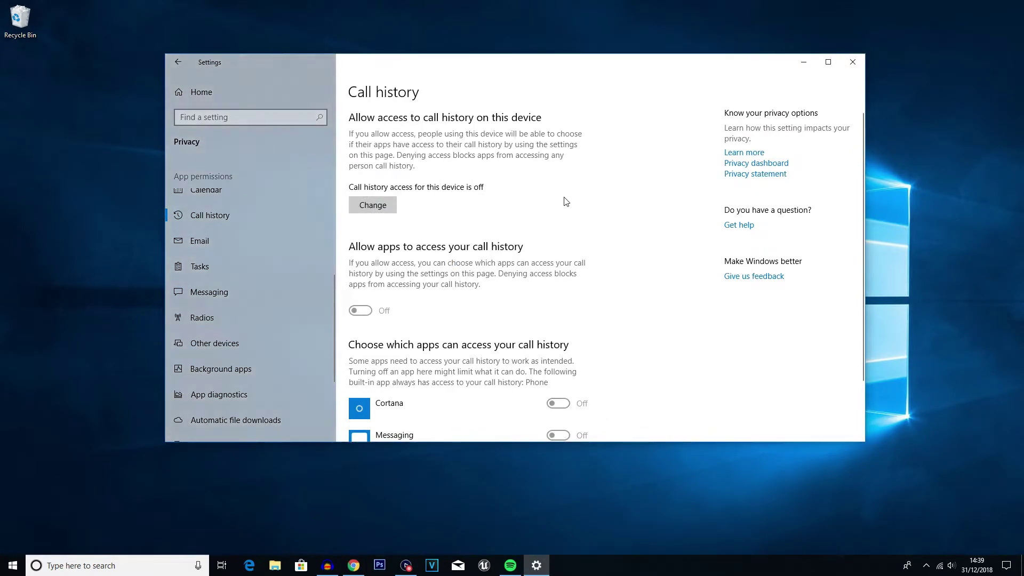
Step: Turn off email access for this device, and in the Radios settings stop apps from controlling radios
{"action": "left_click", "coordinate": [240, 246]}
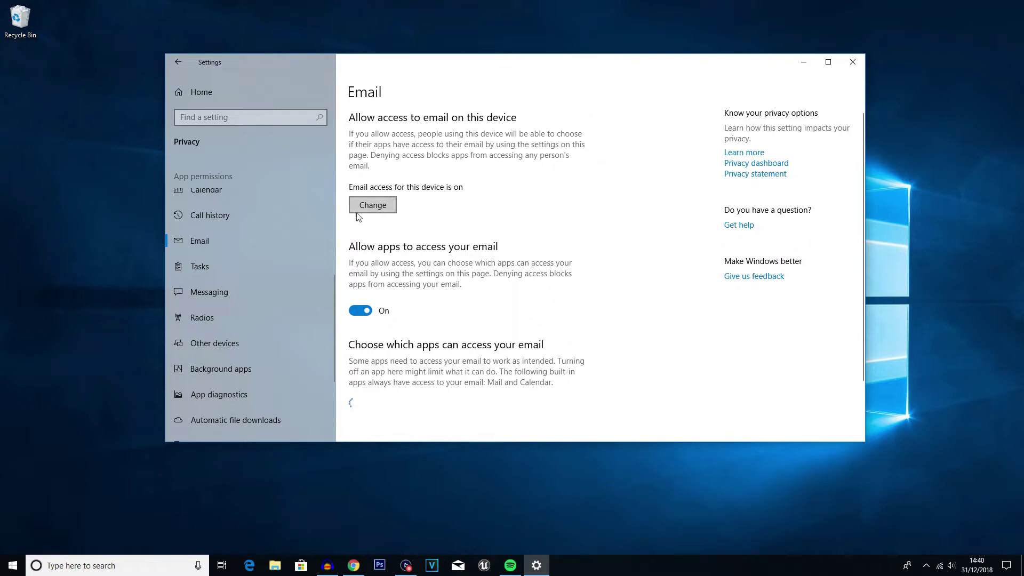
{"action": "left_click", "coordinate": [372, 207]}
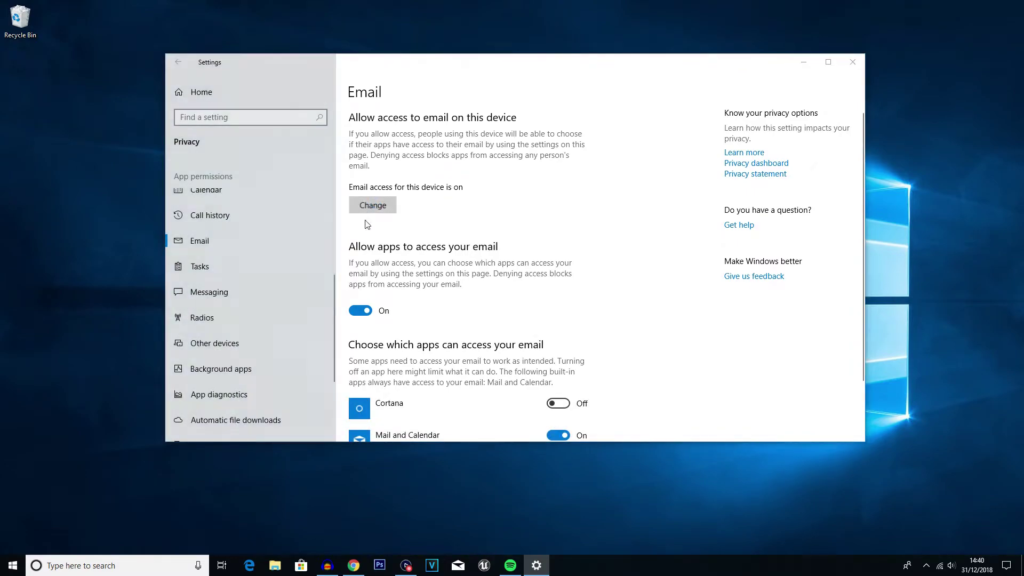
{"action": "left_click", "coordinate": [320, 165]}
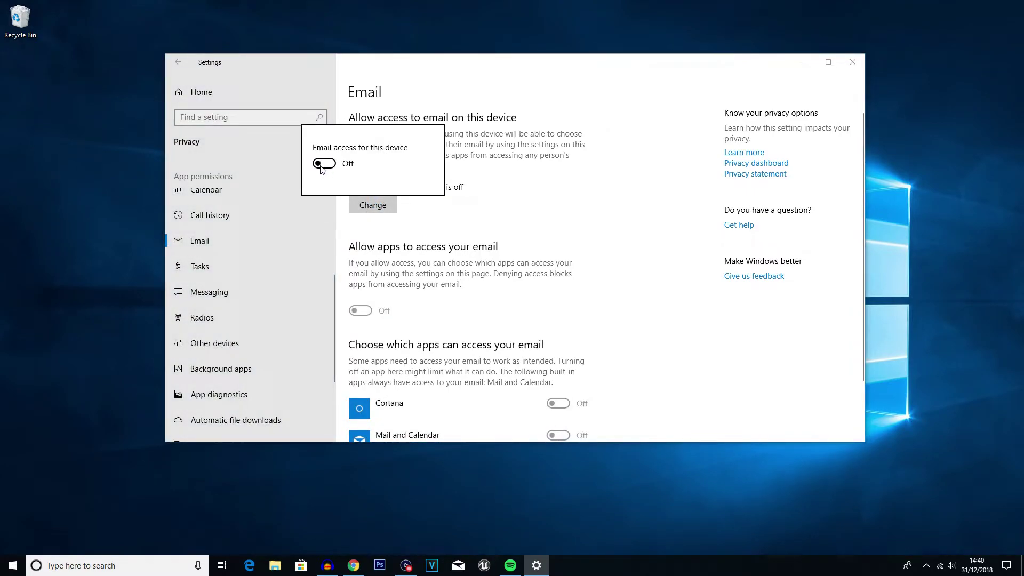
{"action": "left_click", "coordinate": [632, 152]}
{"action": "scroll", "coordinate": [608, 134], "scroll_direction": "down", "scroll_amount": 3}
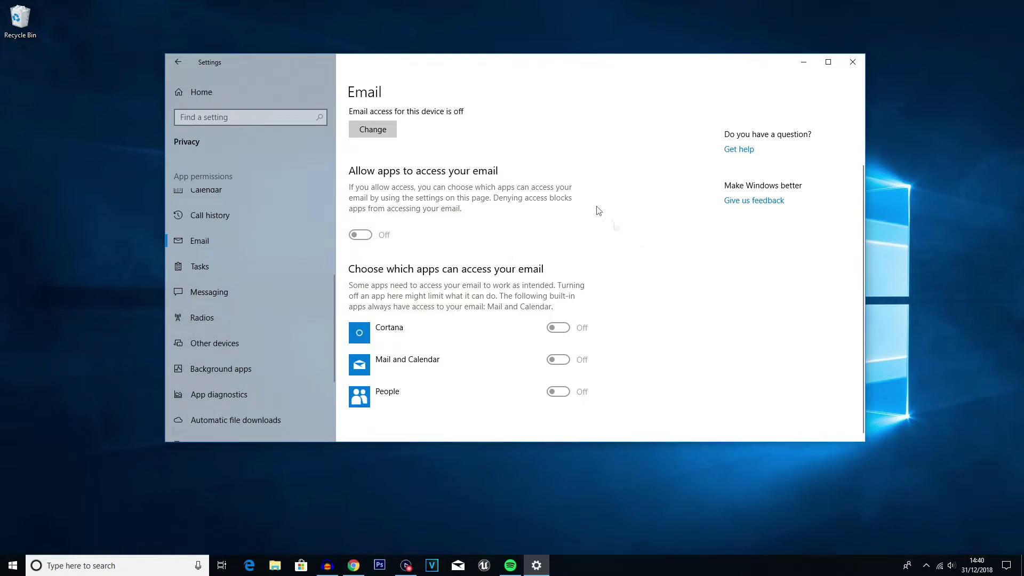
{"action": "left_click", "coordinate": [204, 313]}
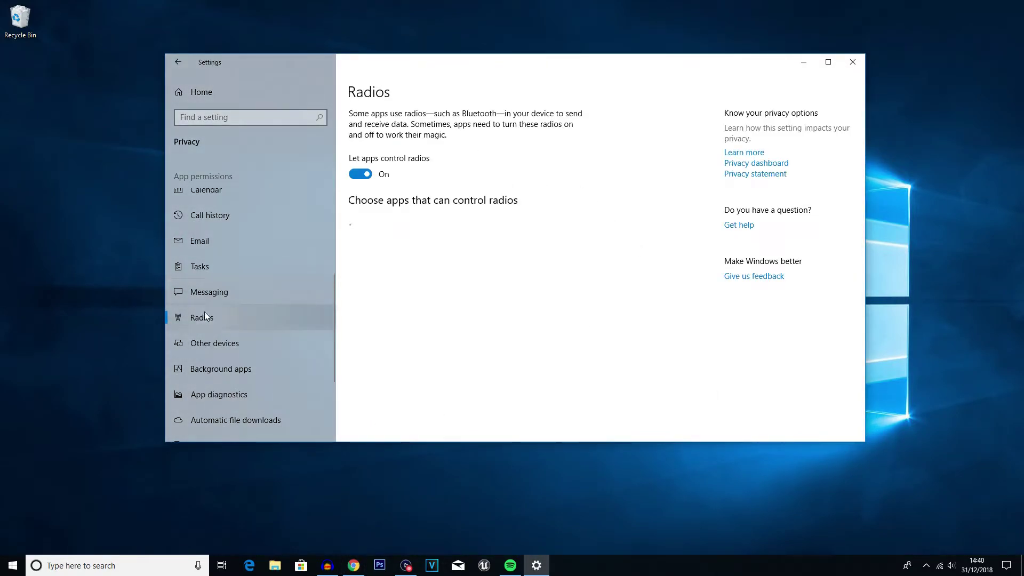
{"action": "left_click", "coordinate": [367, 174]}
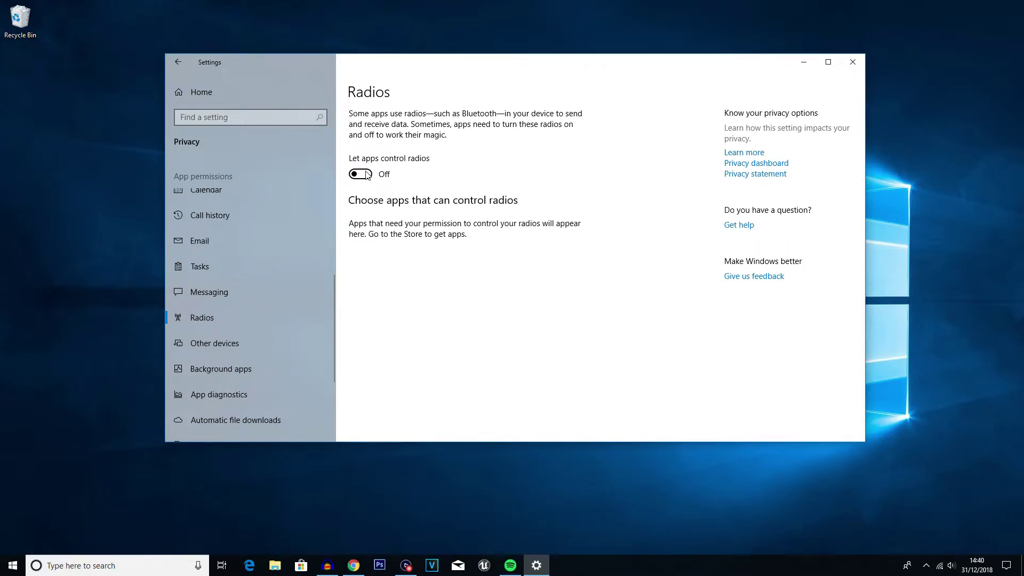
Step: In the Diagnostics & feedback settings, choose Basic diagnostic data and review the remaining options down to feedback frequency
{"action": "scroll", "coordinate": [215, 299], "scroll_direction": "up", "scroll_amount": 5}
{"action": "left_click", "coordinate": [256, 261]}
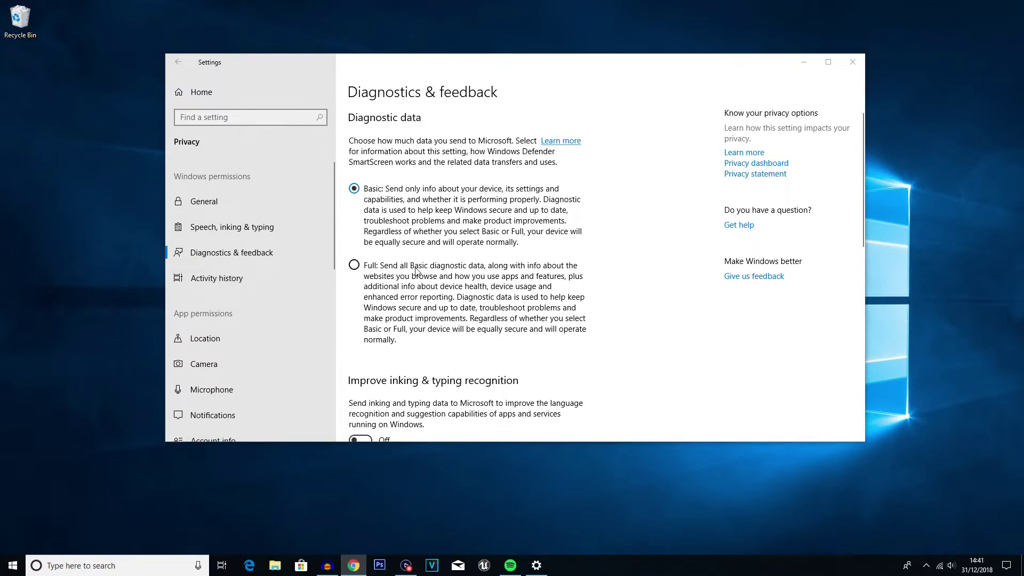
{"action": "left_click", "coordinate": [368, 197]}
{"action": "scroll", "coordinate": [498, 329], "scroll_direction": "down", "scroll_amount": 4}
{"action": "scroll", "coordinate": [498, 329], "scroll_direction": "down", "scroll_amount": 5}
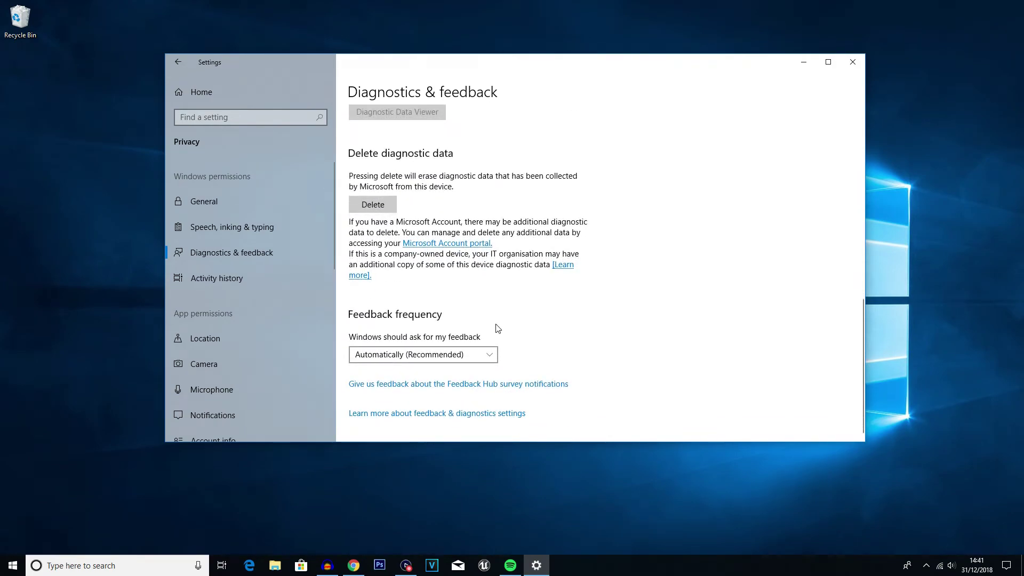
{"action": "scroll", "coordinate": [498, 329], "scroll_direction": "up", "scroll_amount": 10}
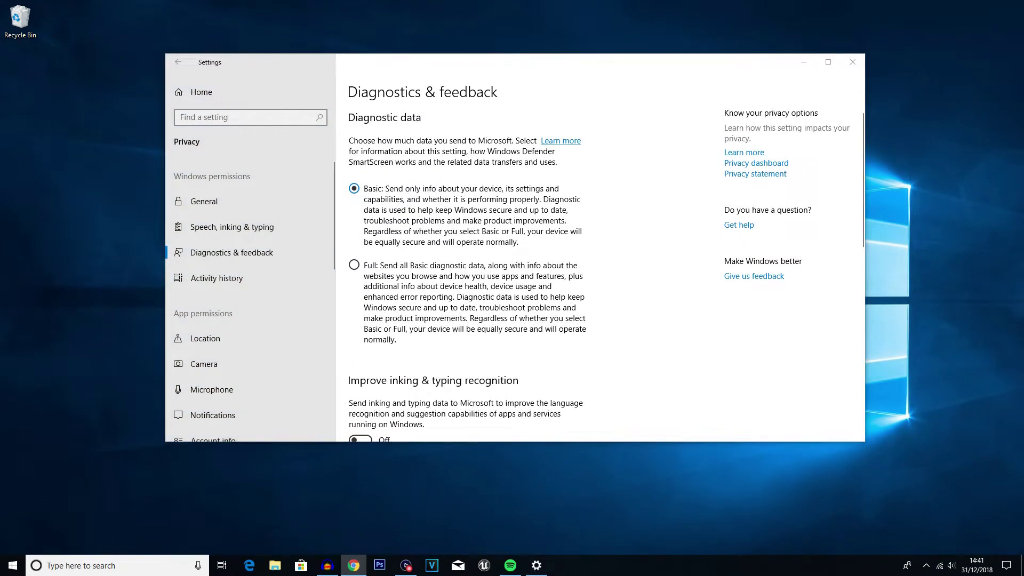
Step: In the Background apps privacy settings, stop 3D Viewer, Alarms & Clock and Camera from running in the background
{"action": "scroll", "coordinate": [226, 229], "scroll_direction": "down", "scroll_amount": 8}
{"action": "left_click", "coordinate": [225, 230]}
{"action": "scroll", "coordinate": [491, 365], "scroll_direction": "down", "scroll_amount": 7}
{"action": "scroll", "coordinate": [491, 366], "scroll_direction": "down", "scroll_amount": 6}
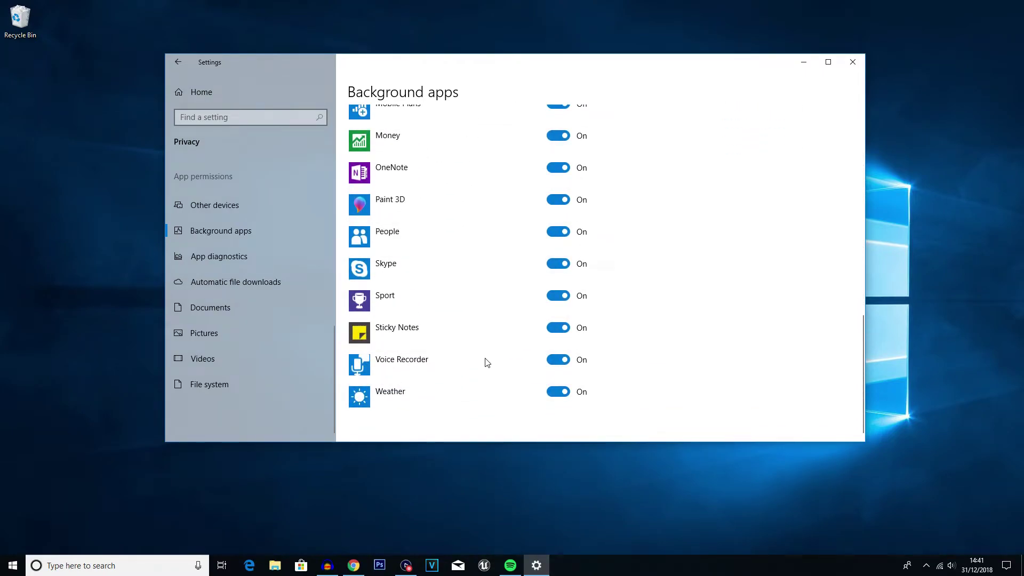
{"action": "scroll", "coordinate": [486, 360], "scroll_direction": "up", "scroll_amount": 12}
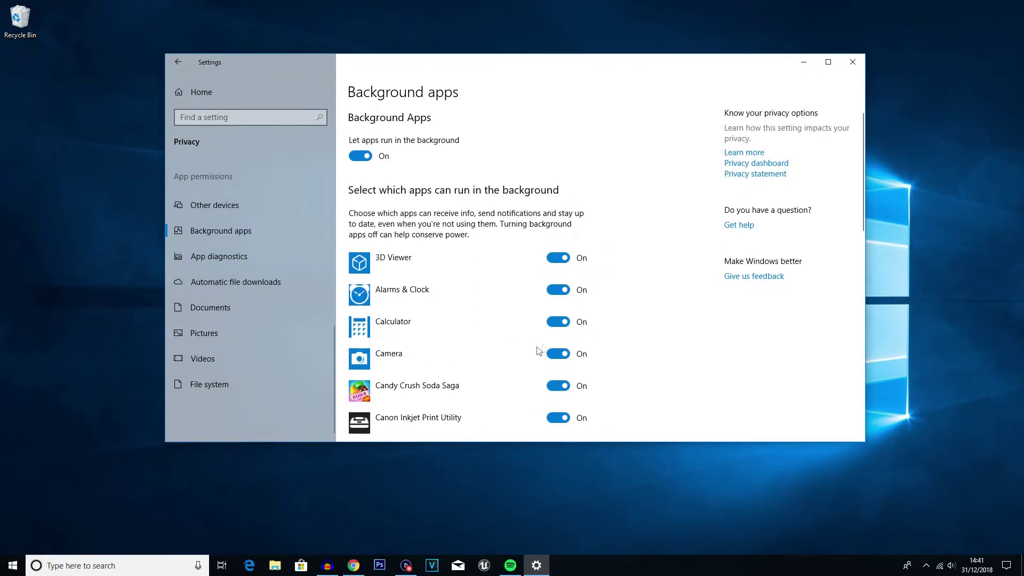
{"action": "left_click", "coordinate": [557, 258]}
{"action": "scroll", "coordinate": [558, 292], "scroll_direction": "down", "scroll_amount": 2}
{"action": "left_click", "coordinate": [558, 237]}
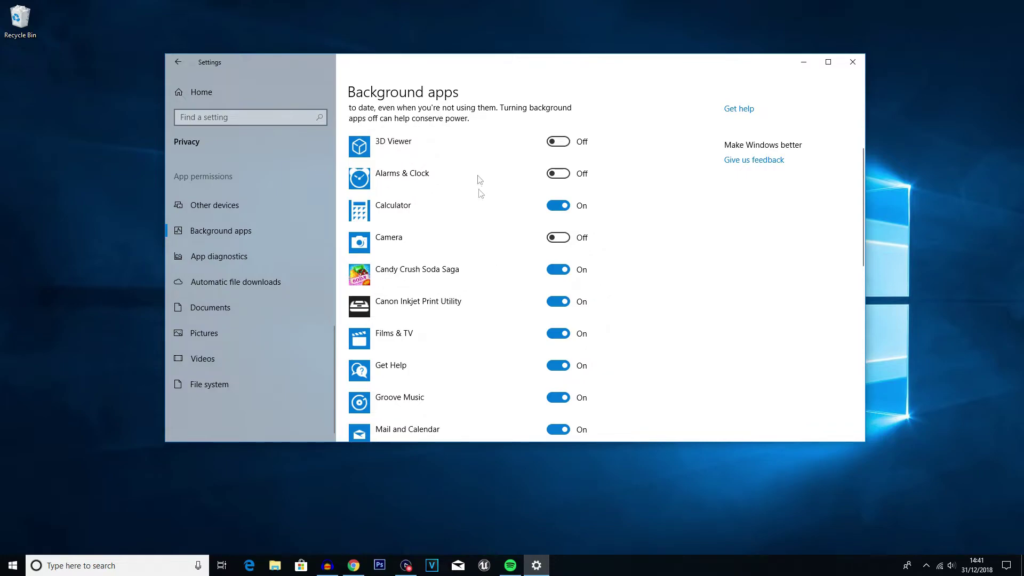
Step: Turn off background running for Candy Crush Soda Saga, Get Help, Groove Music, Mail and Calendar, Maps, Messaging and Microsoft News
{"action": "left_click", "coordinate": [558, 269]}
{"action": "scroll", "coordinate": [565, 297], "scroll_direction": "down", "scroll_amount": 2}
{"action": "left_click", "coordinate": [558, 185]}
{"action": "scroll", "coordinate": [476, 247], "scroll_direction": "down", "scroll_amount": 2}
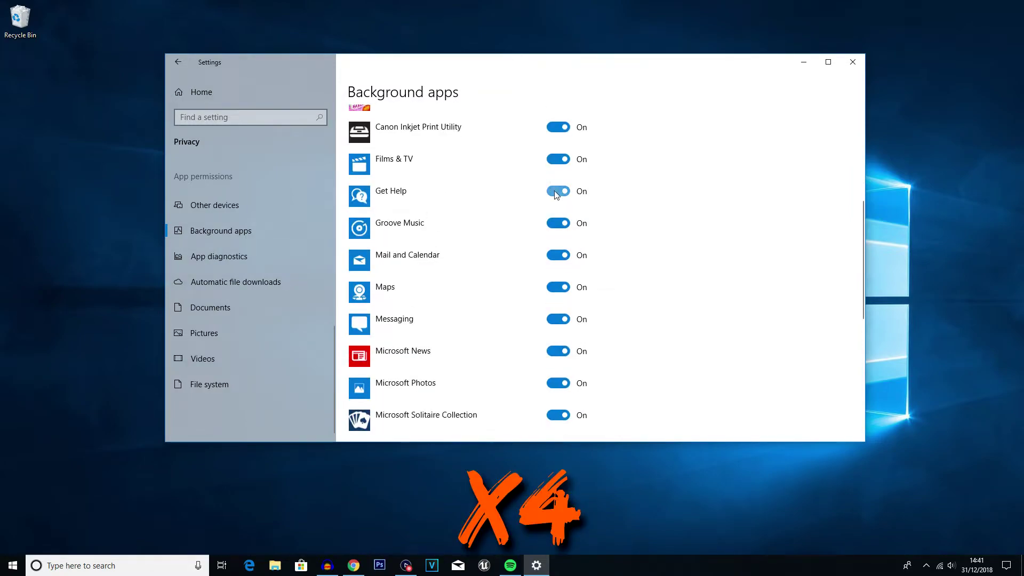
{"action": "left_click", "coordinate": [558, 223]}
{"action": "left_click", "coordinate": [558, 255]}
{"action": "left_click", "coordinate": [558, 287]}
{"action": "left_click", "coordinate": [558, 319]}
{"action": "left_click", "coordinate": [558, 351]}
Step: Turn off background running for Microsoft Solitaire Collection, Microsoft Store and Mobile Plans
{"action": "scroll", "coordinate": [558, 341], "scroll_direction": "down", "scroll_amount": 3}
{"action": "left_click", "coordinate": [557, 299]}
{"action": "left_click", "coordinate": [558, 304]}
{"action": "scroll", "coordinate": [558, 274], "scroll_direction": "down", "scroll_amount": 1}
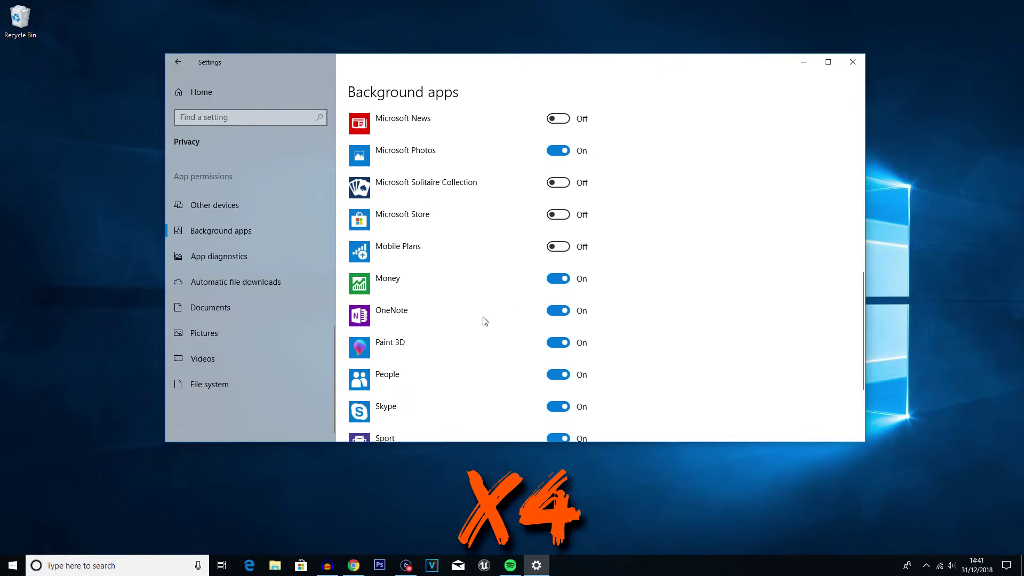
Step: Turn off background running for People, Sport and Voice Recorder, but keep Money, OneNote, Paint 3D, Skype, Sticky Notes and Weather on
{"action": "scroll", "coordinate": [533, 267], "scroll_direction": "down", "scroll_amount": 2}
{"action": "left_click", "coordinate": [558, 195]}
{"action": "left_click", "coordinate": [558, 226]}
{"action": "left_click", "coordinate": [558, 258]}
{"action": "left_click", "coordinate": [558, 195]}
{"action": "left_click", "coordinate": [558, 226]}
{"action": "scroll", "coordinate": [558, 240], "scroll_direction": "down", "scroll_amount": 1}
{"action": "left_click", "coordinate": [558, 264]}
{"action": "left_click", "coordinate": [558, 264]}
{"action": "left_click", "coordinate": [558, 296]}
{"action": "left_click", "coordinate": [558, 359]}
{"action": "left_click", "coordinate": [557, 392]}
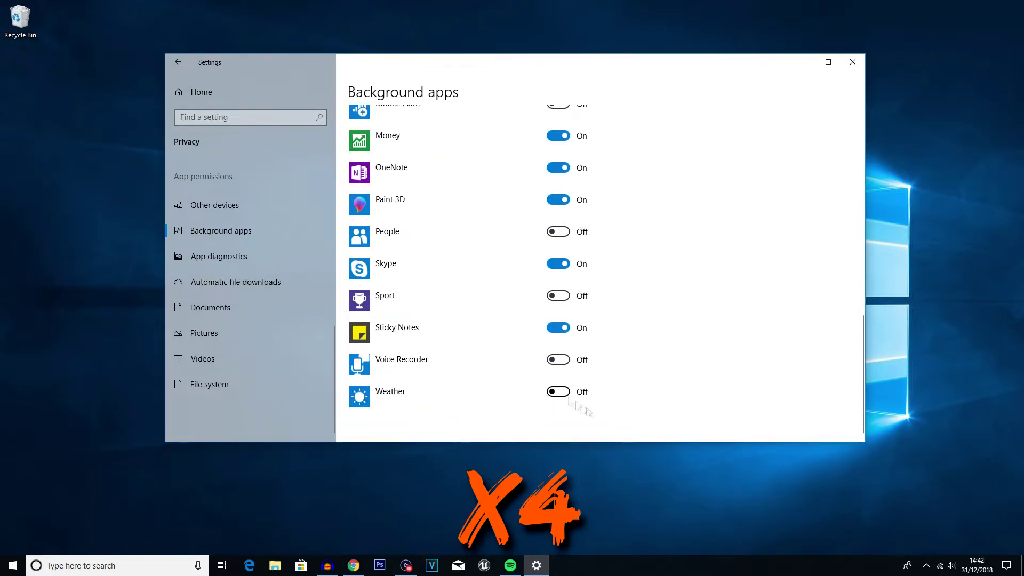
{"action": "left_click", "coordinate": [558, 391]}
{"action": "left_click", "coordinate": [353, 566]}
{"action": "scroll", "coordinate": [702, 311], "scroll_direction": "up", "scroll_amount": 10}
{"action": "scroll", "coordinate": [702, 312], "scroll_direction": "down", "scroll_amount": 10}
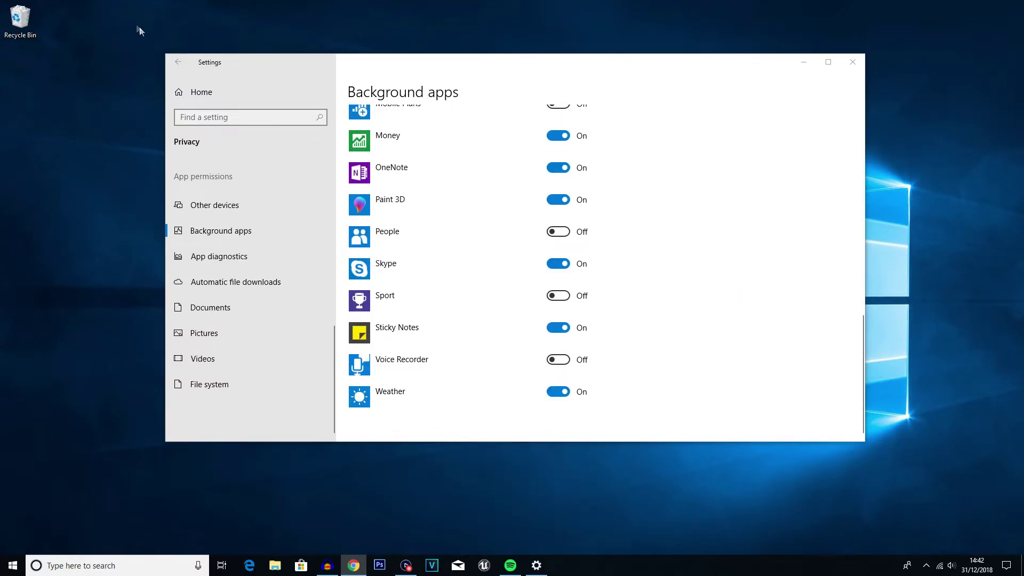
Step: In the System notification settings, turn off lock screen notifications and the option to hide notifications when duplicating the screen
{"action": "left_click", "coordinate": [178, 63]}
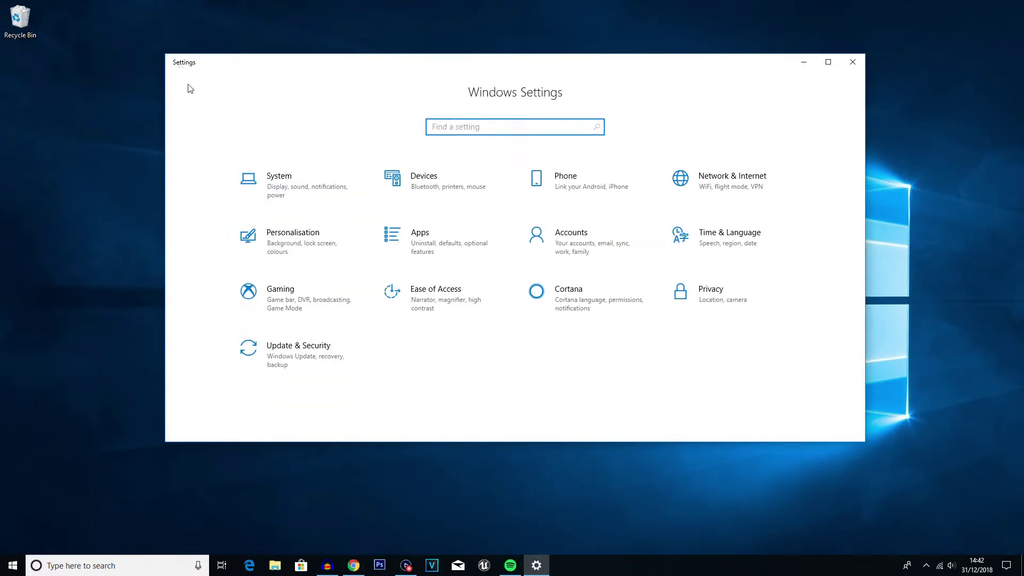
{"action": "left_click", "coordinate": [272, 178]}
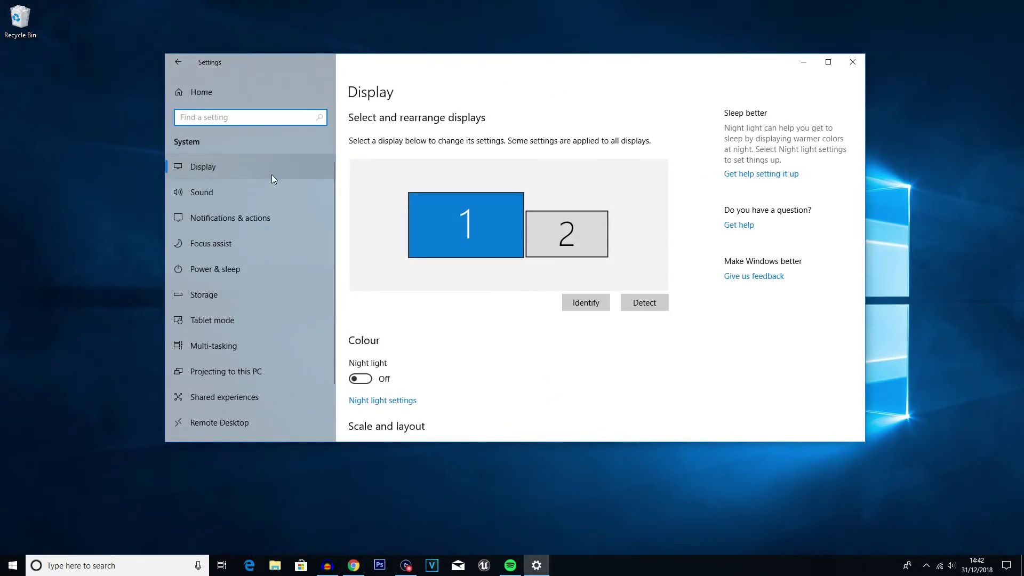
{"action": "left_click", "coordinate": [248, 219]}
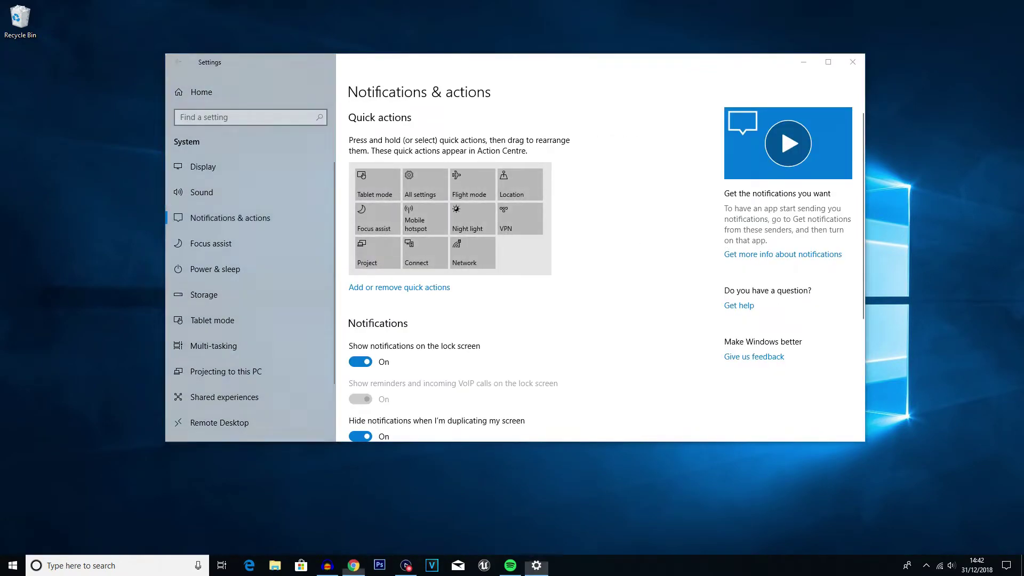
{"action": "scroll", "coordinate": [469, 267], "scroll_direction": "down", "scroll_amount": 1}
{"action": "left_click", "coordinate": [360, 303]}
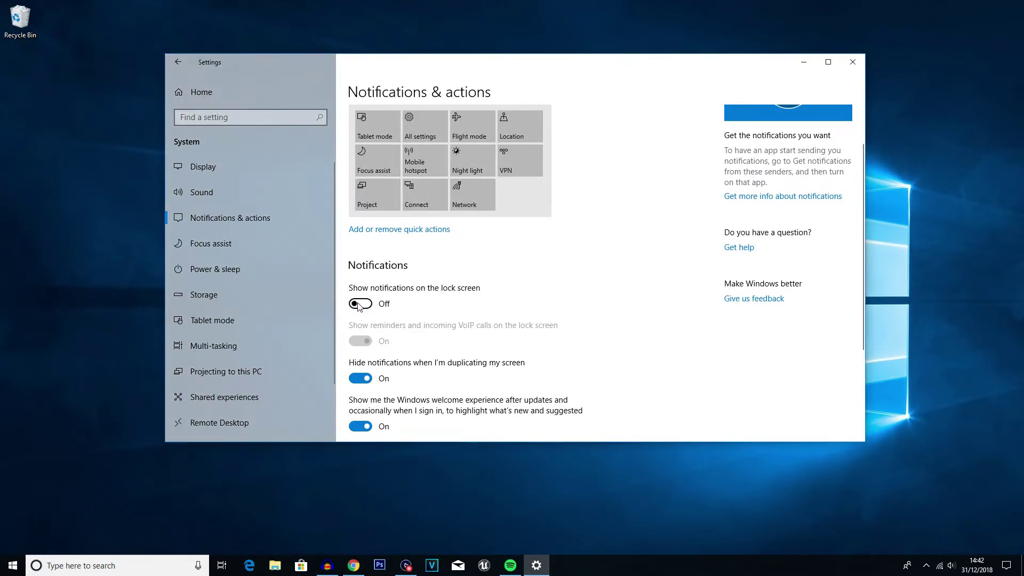
{"action": "scroll", "coordinate": [469, 237], "scroll_direction": "down", "scroll_amount": 1}
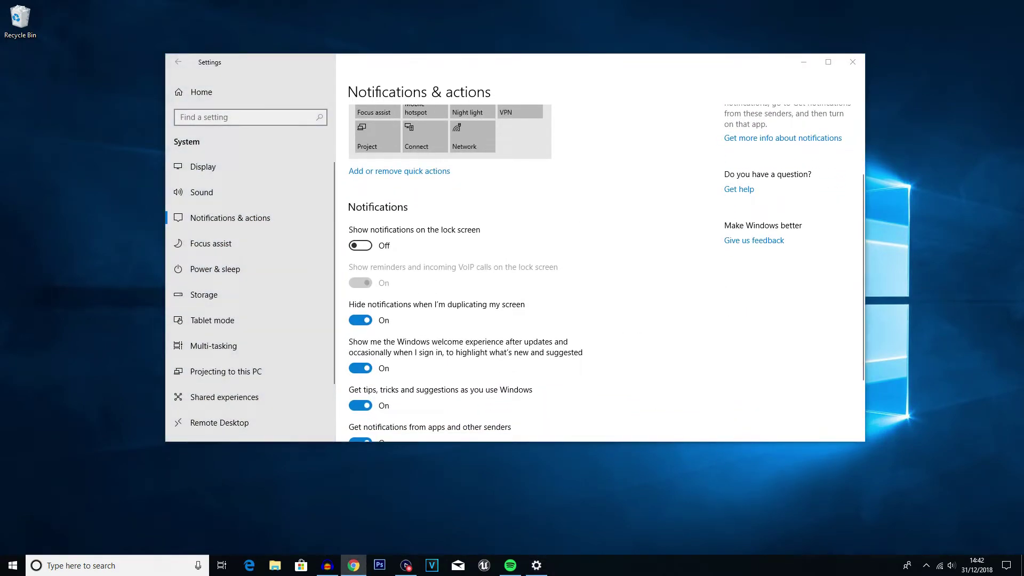
{"action": "scroll", "coordinate": [360, 227], "scroll_direction": "down", "scroll_amount": 2}
{"action": "left_click", "coordinate": [361, 224]}
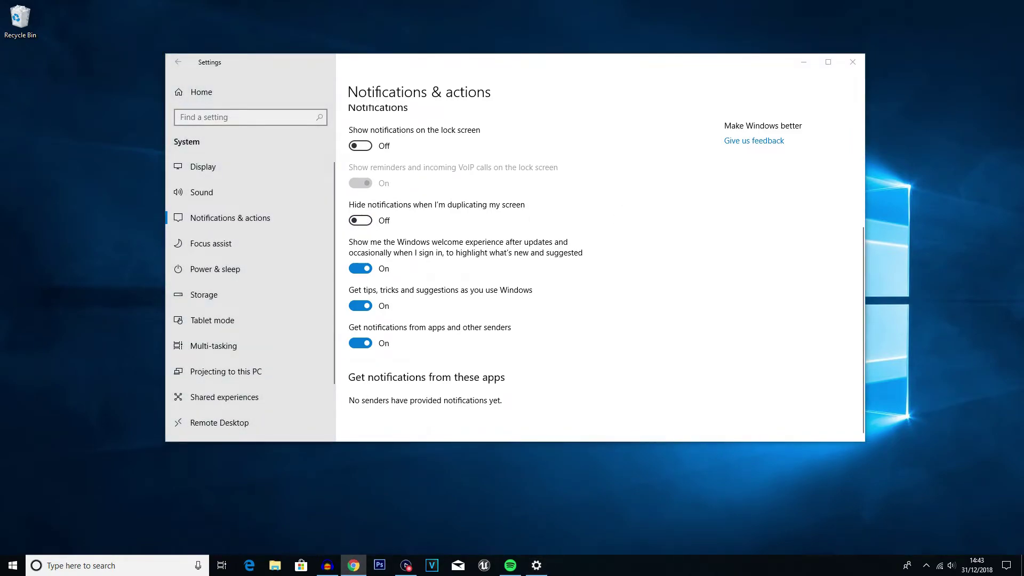
{"action": "left_click", "coordinate": [383, 411]}
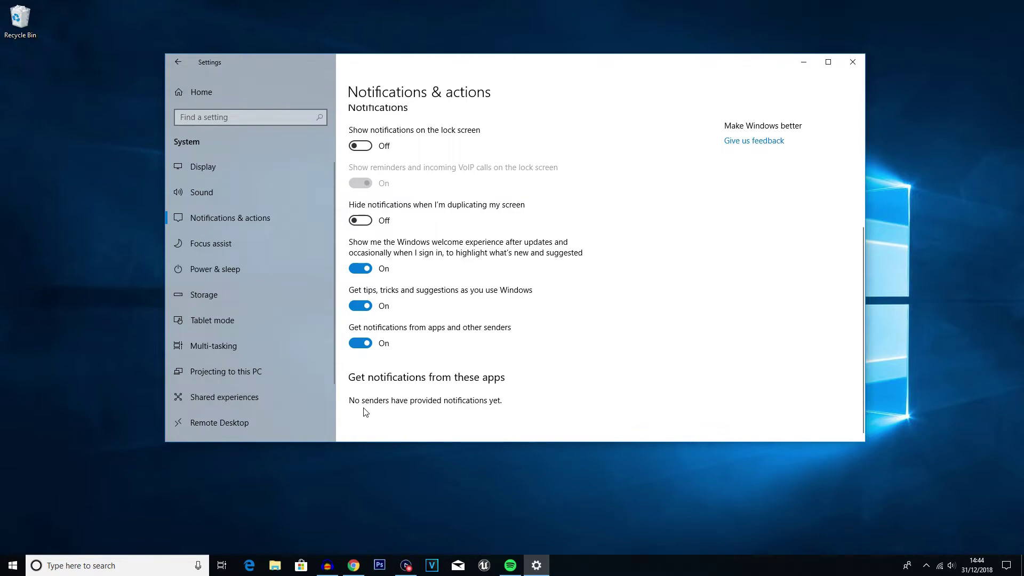
Step: In the Gaming settings, open Game DVR and set the maximum recording length to 30 minutes
{"action": "key", "text": "alt+Left"}
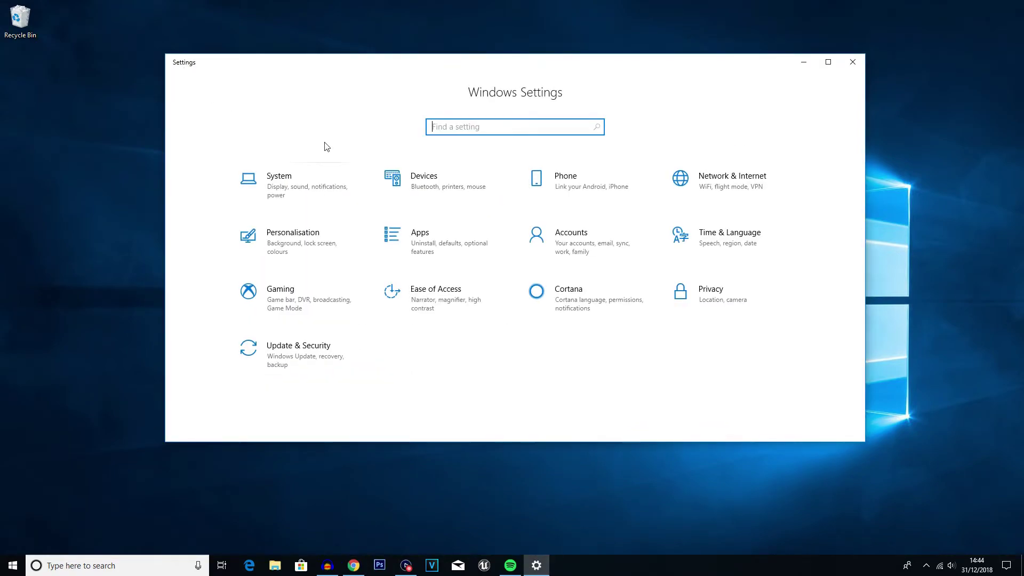
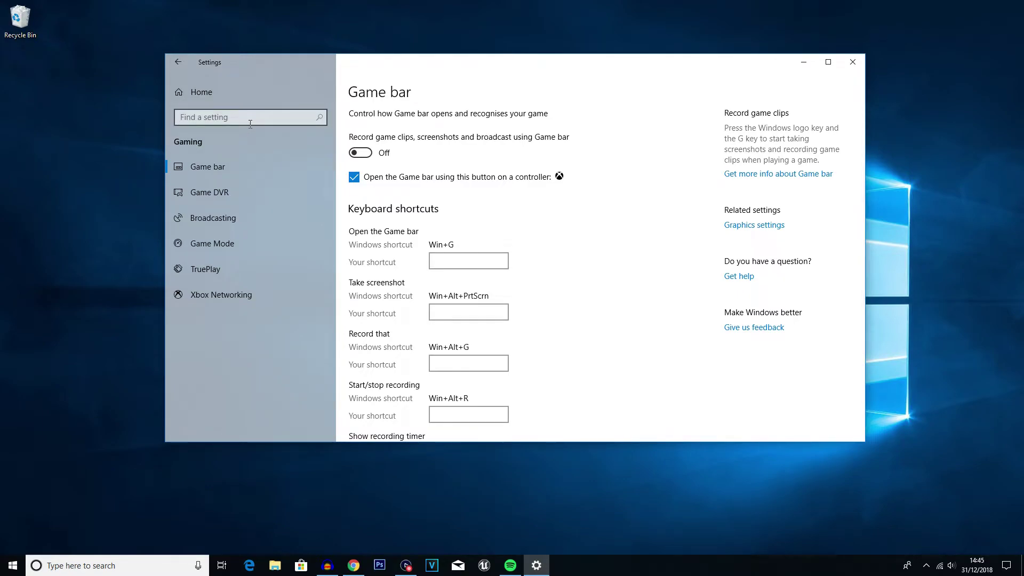
{"action": "left_click", "coordinate": [353, 565]}
{"action": "left_click", "coordinate": [241, 188]}
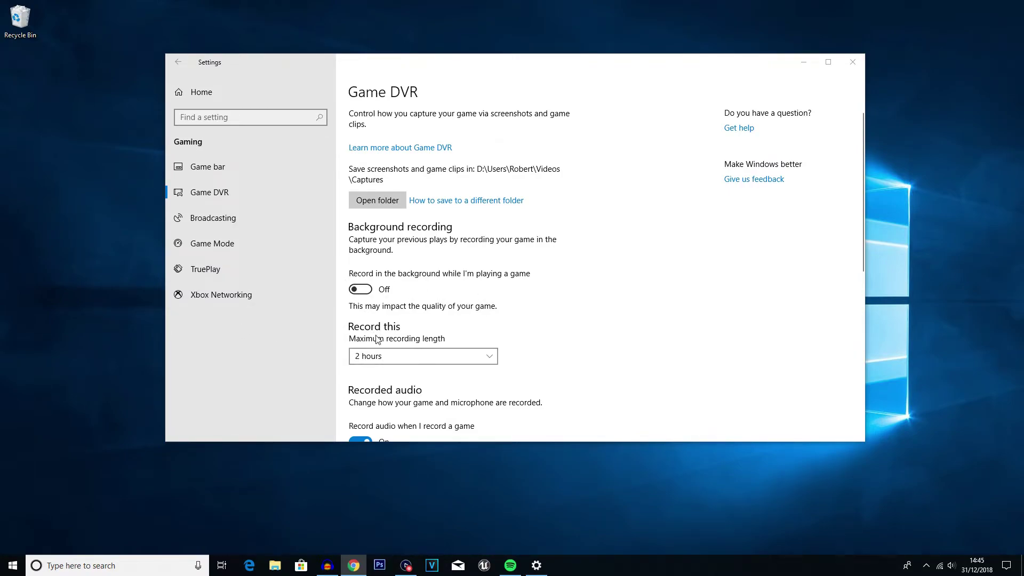
{"action": "left_click", "coordinate": [373, 353]}
{"action": "left_click", "coordinate": [383, 322]}
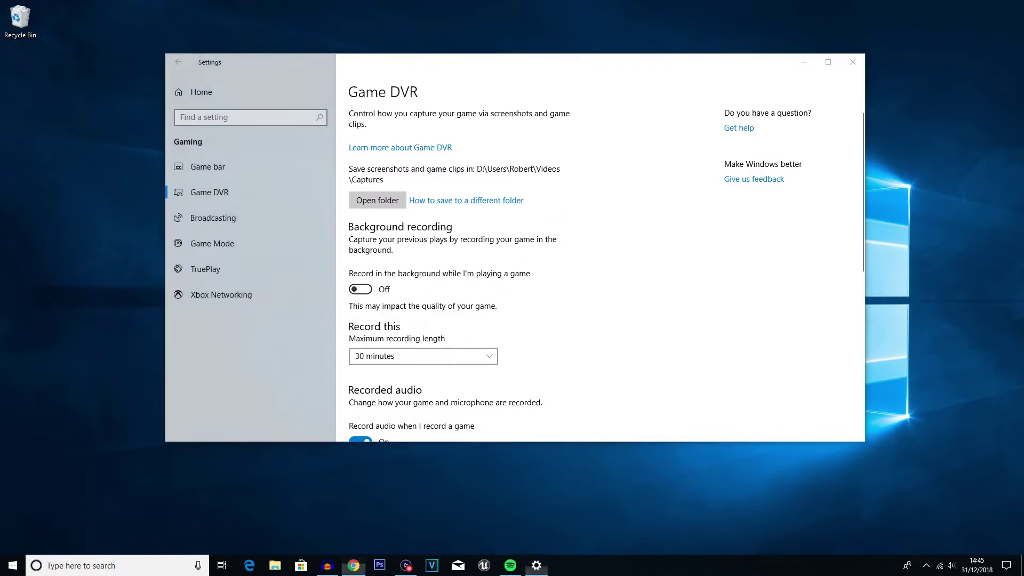
Step: Stop Game DVR from capturing the mouse cursor in recordings
{"action": "scroll", "coordinate": [552, 393], "scroll_direction": "down", "scroll_amount": 3}
{"action": "scroll", "coordinate": [552, 393], "scroll_direction": "down", "scroll_amount": 2}
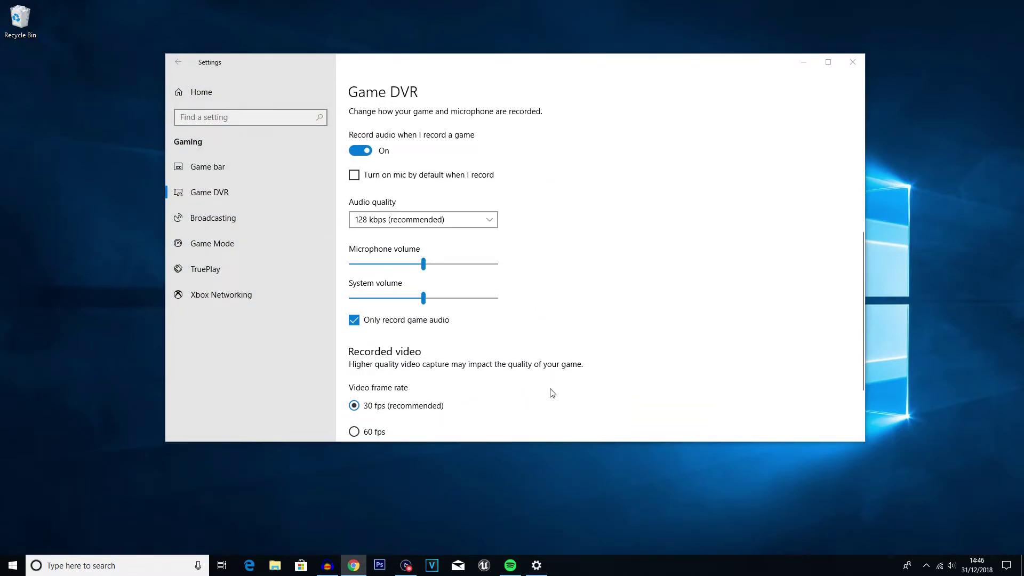
{"action": "scroll", "coordinate": [552, 393], "scroll_direction": "down", "scroll_amount": 2}
{"action": "left_click", "coordinate": [354, 407]}
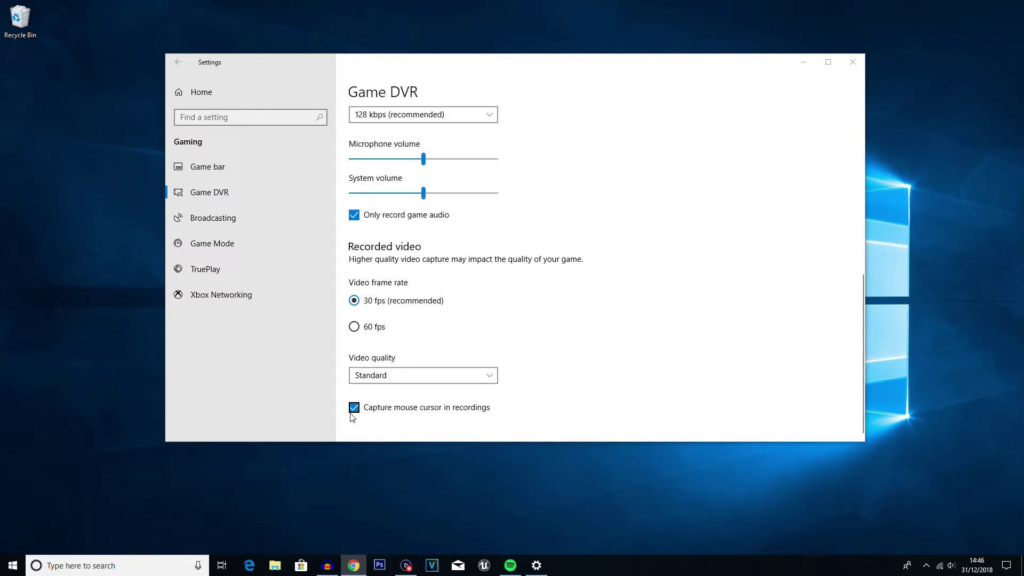
{"action": "left_click", "coordinate": [354, 410]}
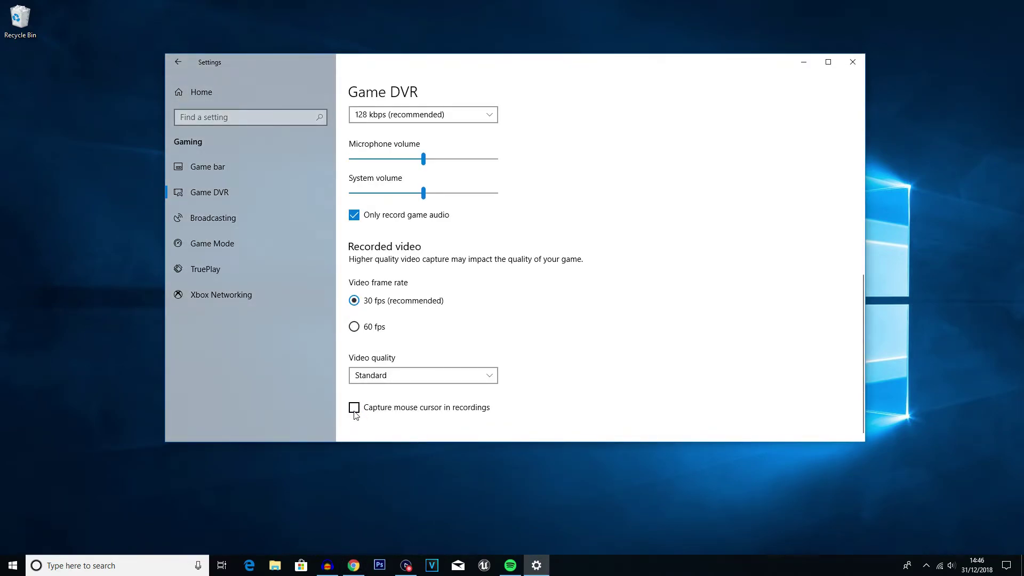
Step: In the Broadcasting settings, turn off audio recording for broadcasts and disable capturing the mouse cursor in broadcasts
{"action": "left_click", "coordinate": [241, 222]}
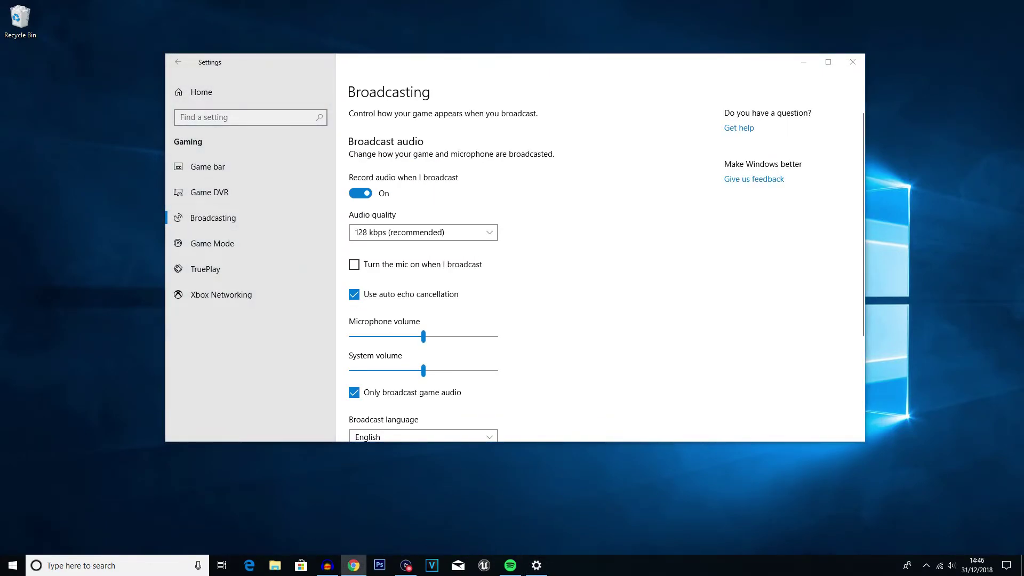
{"action": "left_click", "coordinate": [360, 193]}
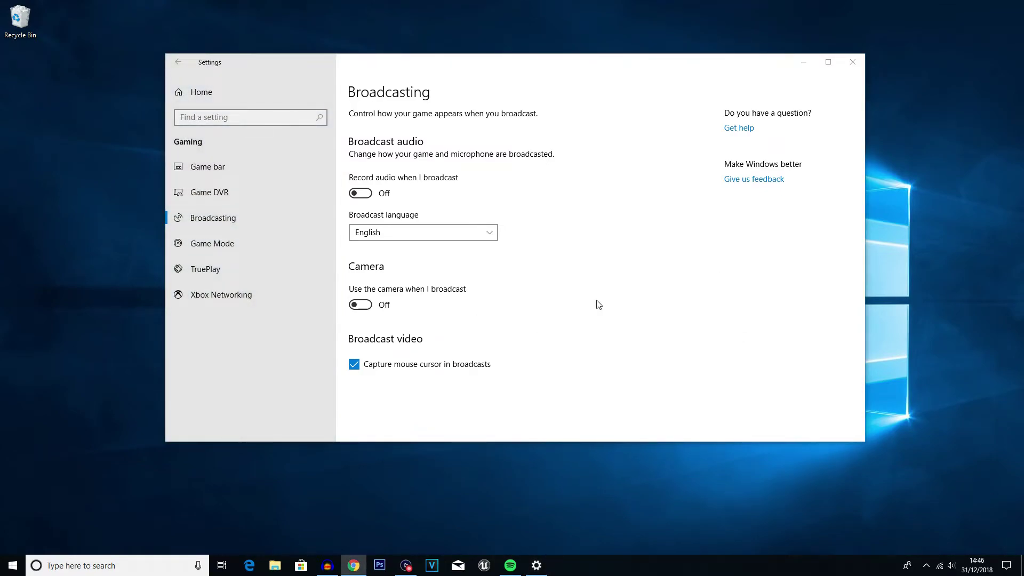
{"action": "left_click", "coordinate": [354, 364]}
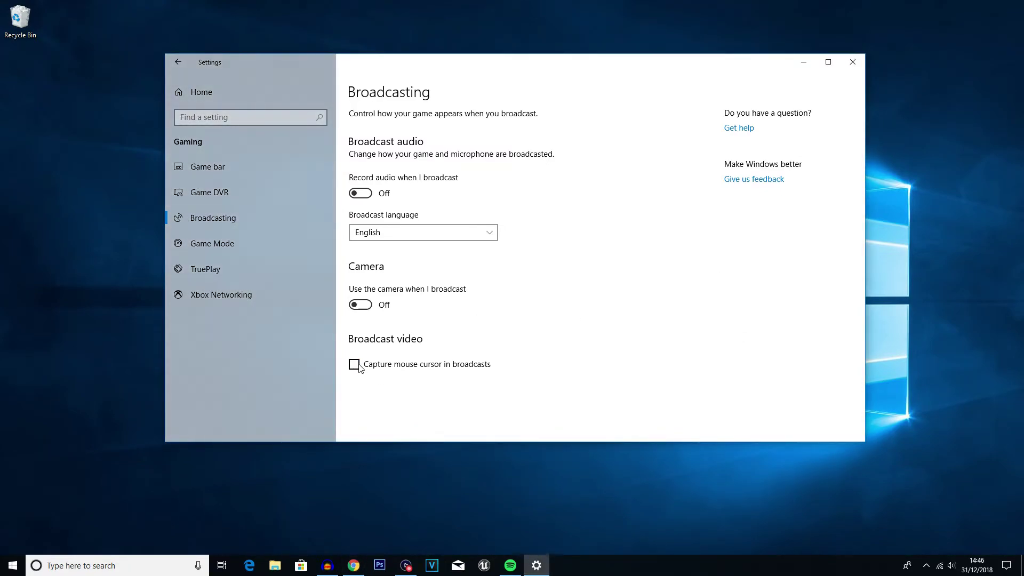
Step: In the TruePlay settings, toggle TruePlay on and back off, and close the Settings window
{"action": "left_click", "coordinate": [205, 269]}
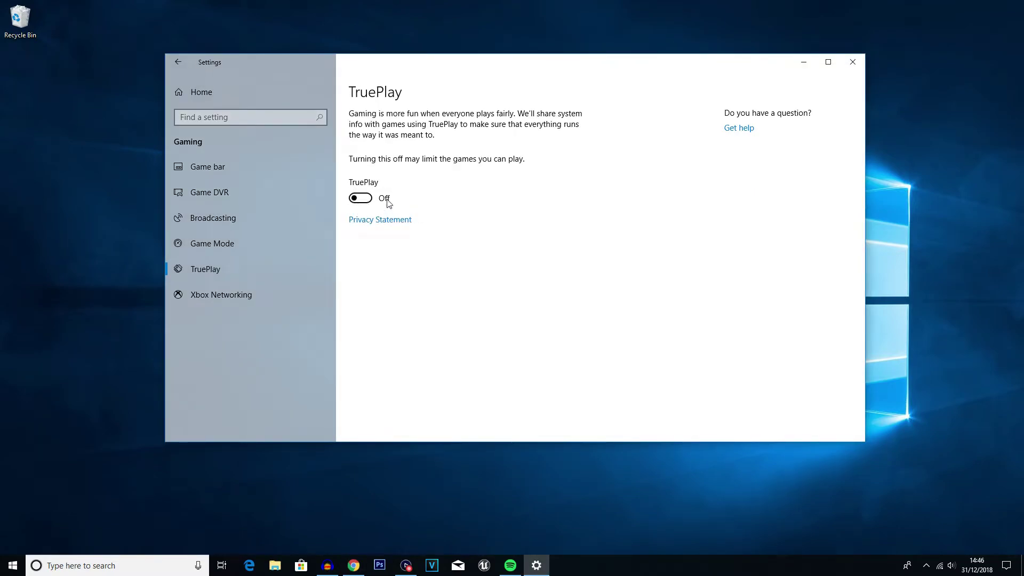
{"action": "left_click", "coordinate": [368, 199]}
{"action": "left_click", "coordinate": [367, 198]}
{"action": "left_click", "coordinate": [852, 62]}
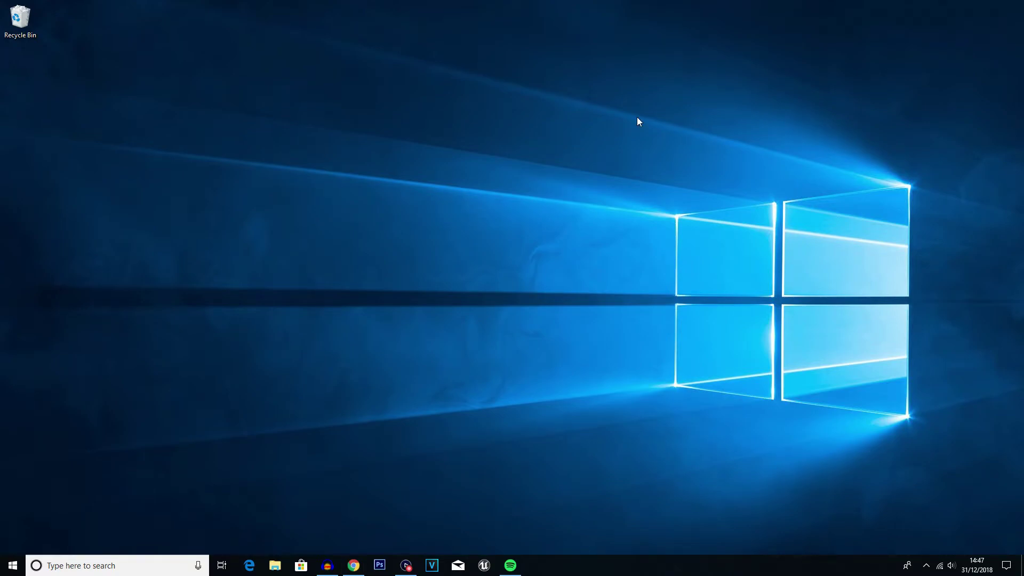
Step: Search Windows for "defr" and open Defragment and Optimise Drives
{"action": "left_click", "coordinate": [132, 571]}
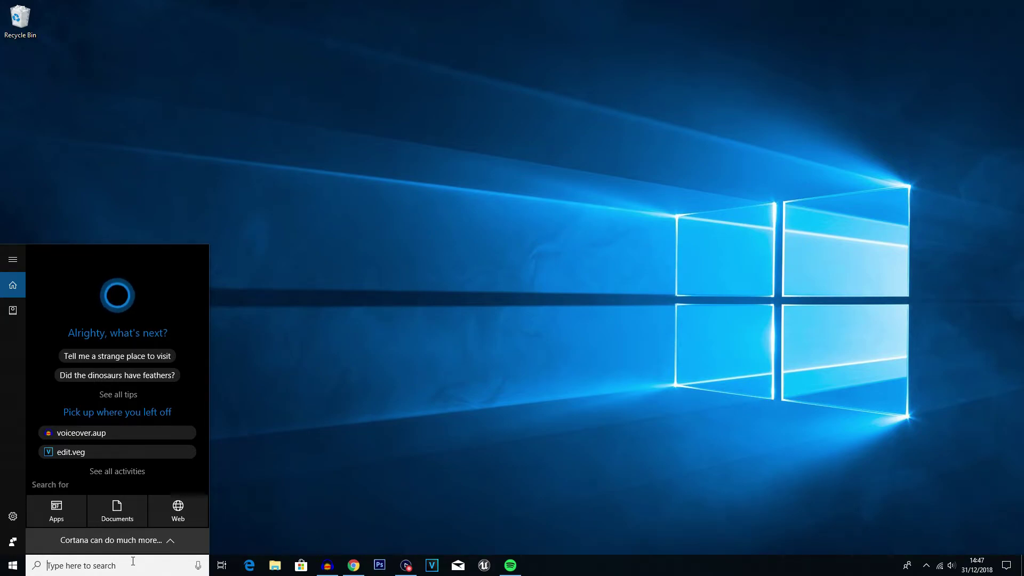
{"action": "type", "text": "de"}
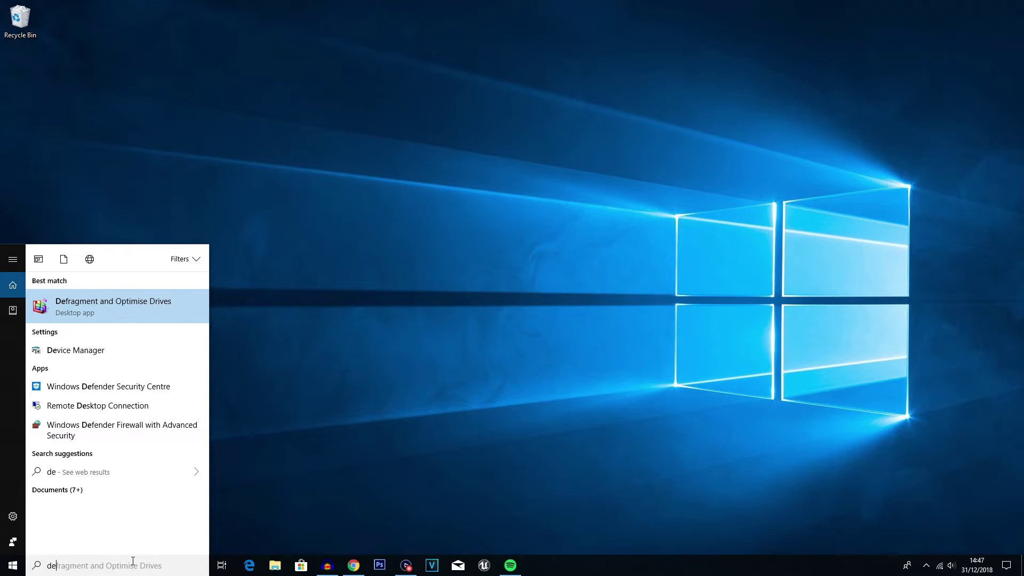
{"action": "type", "text": "fre"}
{"action": "key", "text": "BackSpace"}
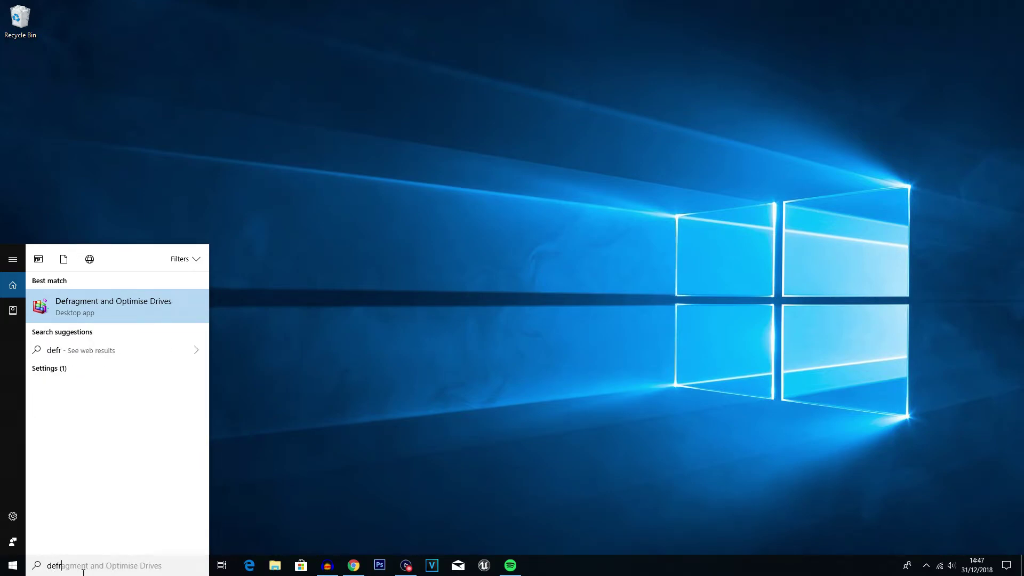
{"action": "left_click", "coordinate": [104, 305]}
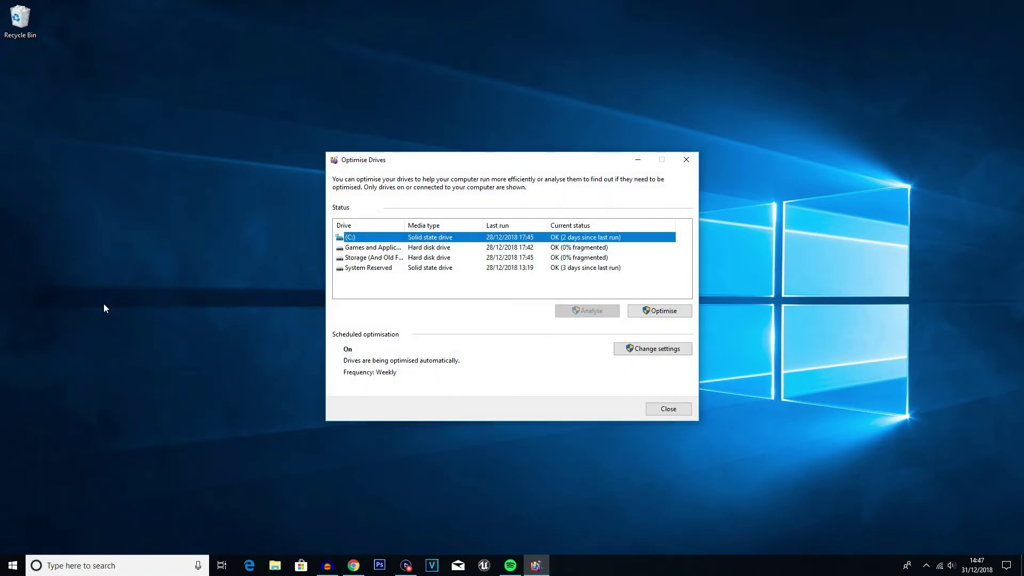
Step: Look through the listed drives and start optimising the C: solid state drive
{"action": "key", "text": "Down"}
{"action": "key", "text": "Down"}
{"action": "key", "text": "Down"}
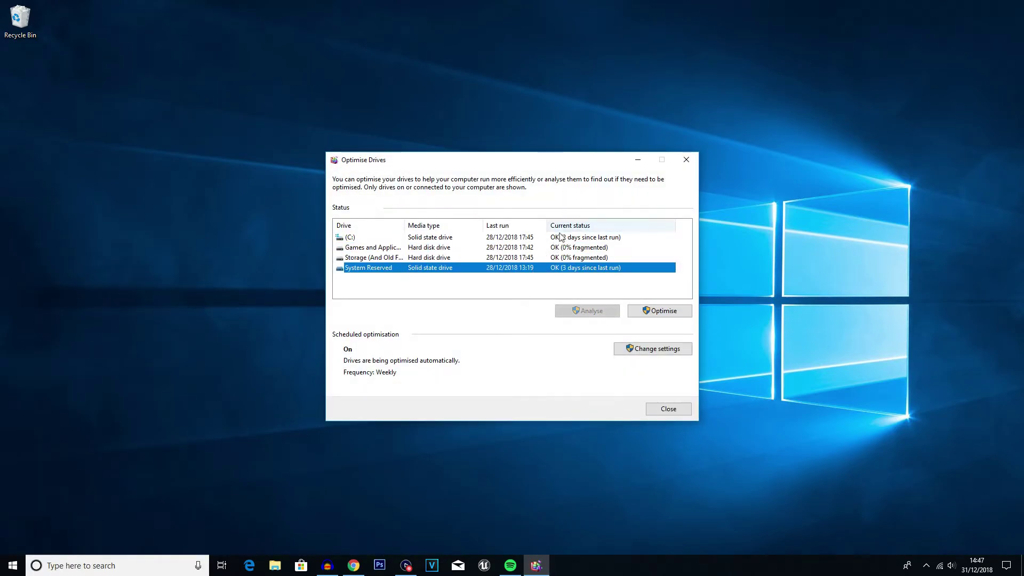
{"action": "left_click", "coordinate": [560, 236]}
{"action": "left_click", "coordinate": [664, 311]}
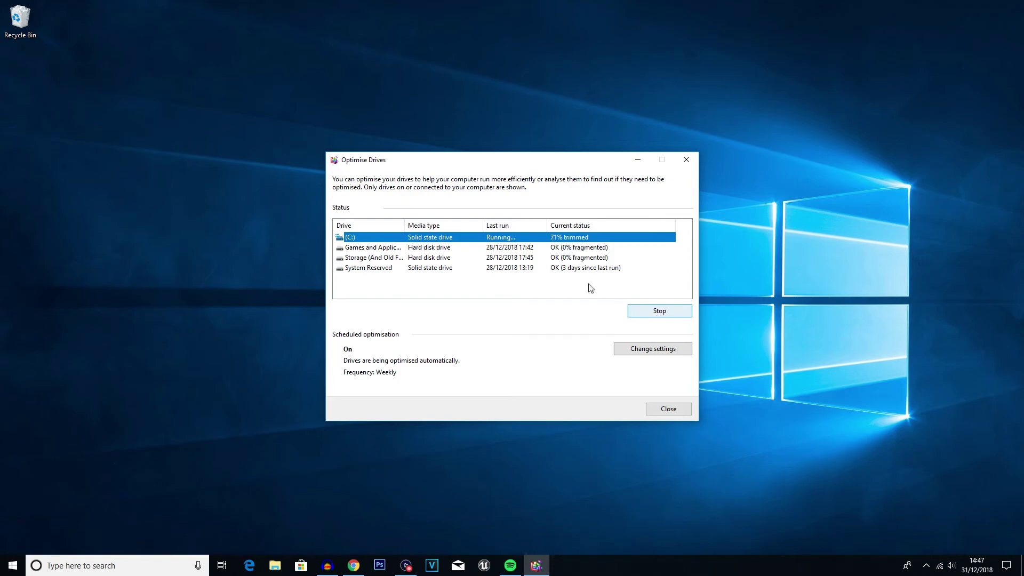
Step: Optimise the two hard disk drives, first the games and applications drive and then the storage drive
{"action": "left_click", "coordinate": [593, 248]}
{"action": "left_click", "coordinate": [659, 311]}
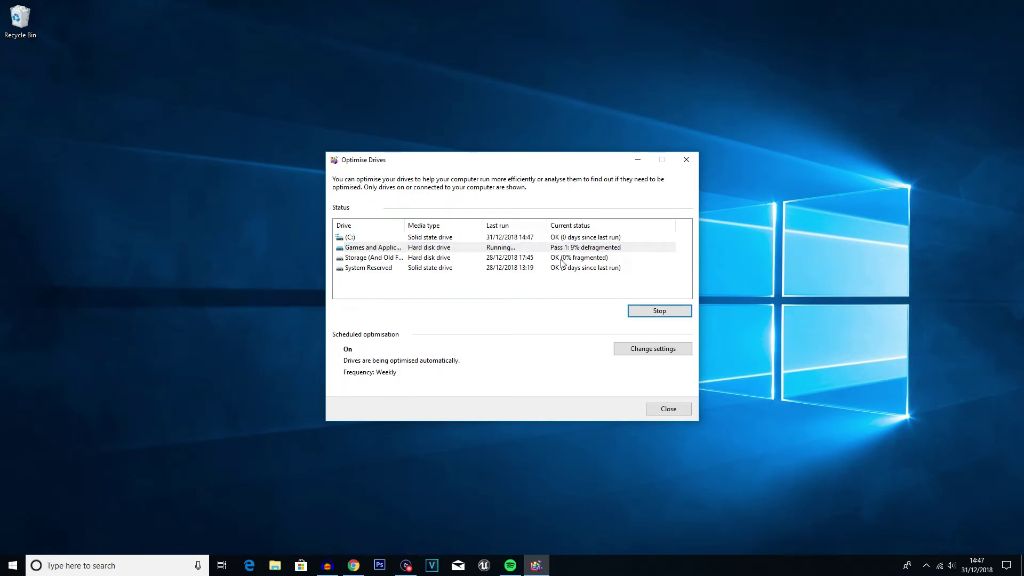
{"action": "left_click", "coordinate": [564, 261]}
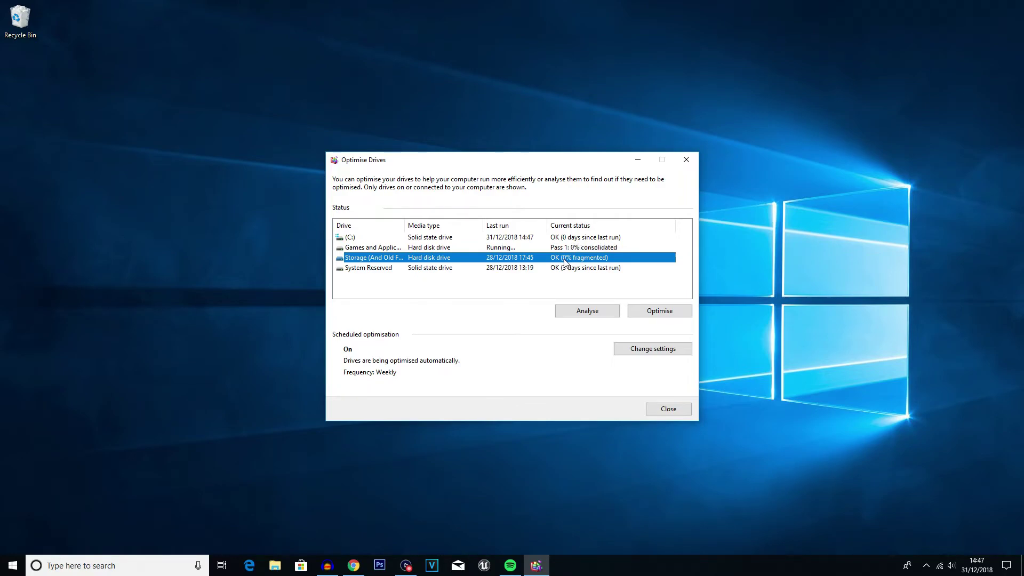
{"action": "left_click", "coordinate": [654, 315]}
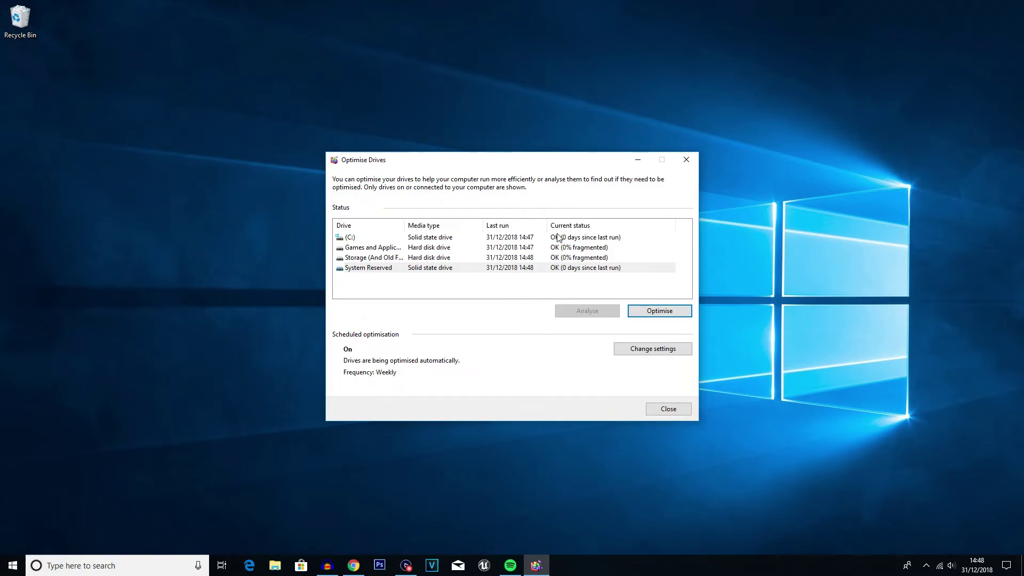
Step: Close Optimise Drives, search Windows for "start" and open the list of processes that start up automatically
{"action": "left_click", "coordinate": [687, 159]}
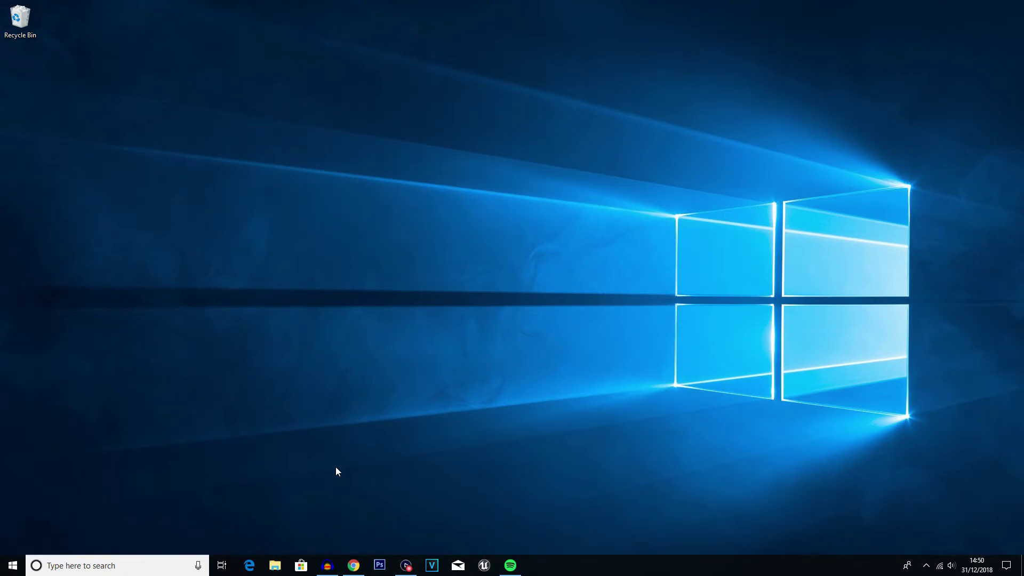
{"action": "left_click", "coordinate": [109, 564]}
{"action": "type", "text": "start"}
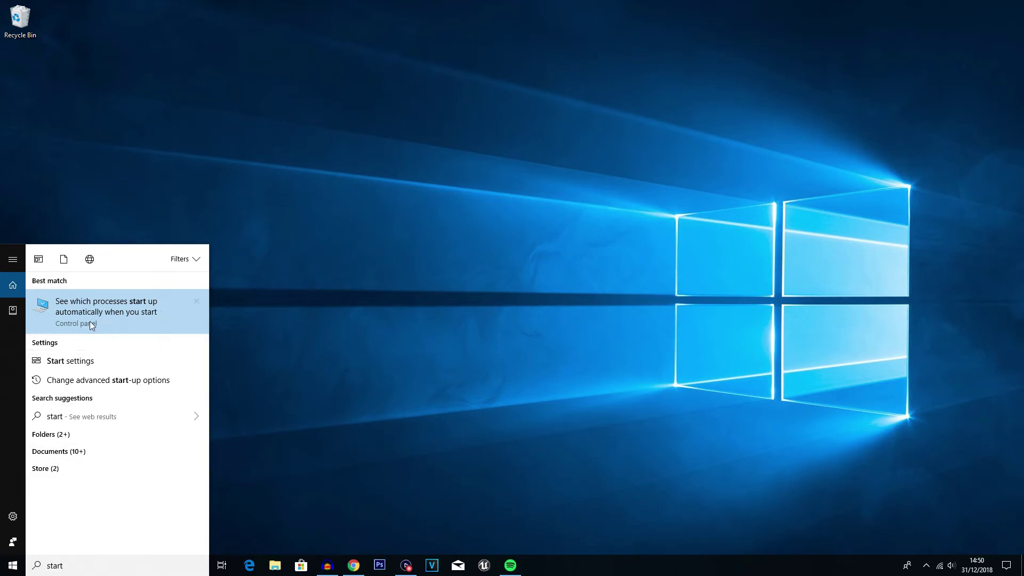
{"action": "left_click", "coordinate": [133, 318]}
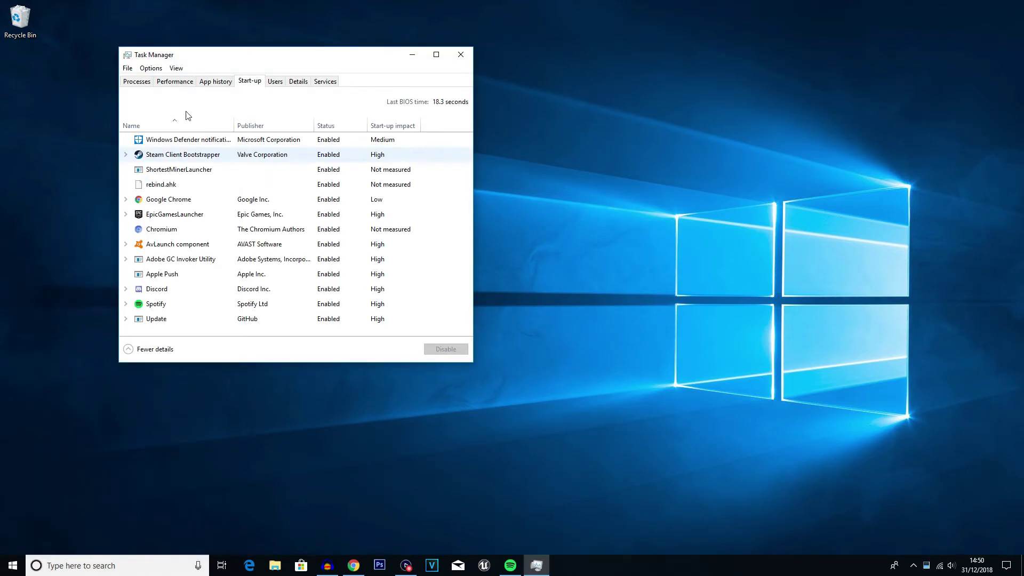
{"action": "left_click_drag", "start_coordinate": [284, 55], "coordinate": [449, 47]}
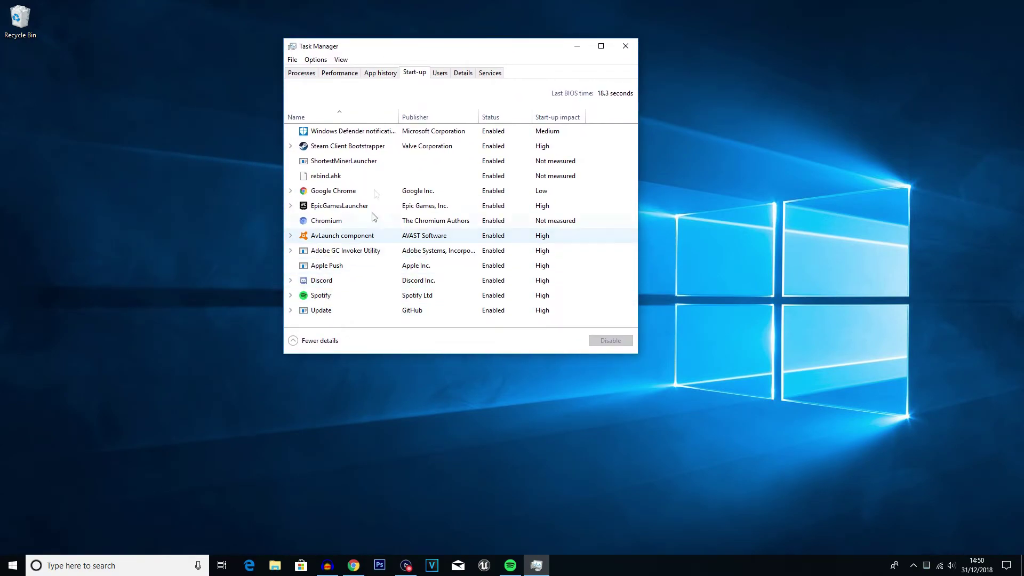
Step: Review the status and start-up impact of entries such as Windows Defender, Steam Client Bootstrapper, Google Chrome and rebind.ahk
{"action": "left_click", "coordinate": [485, 131]}
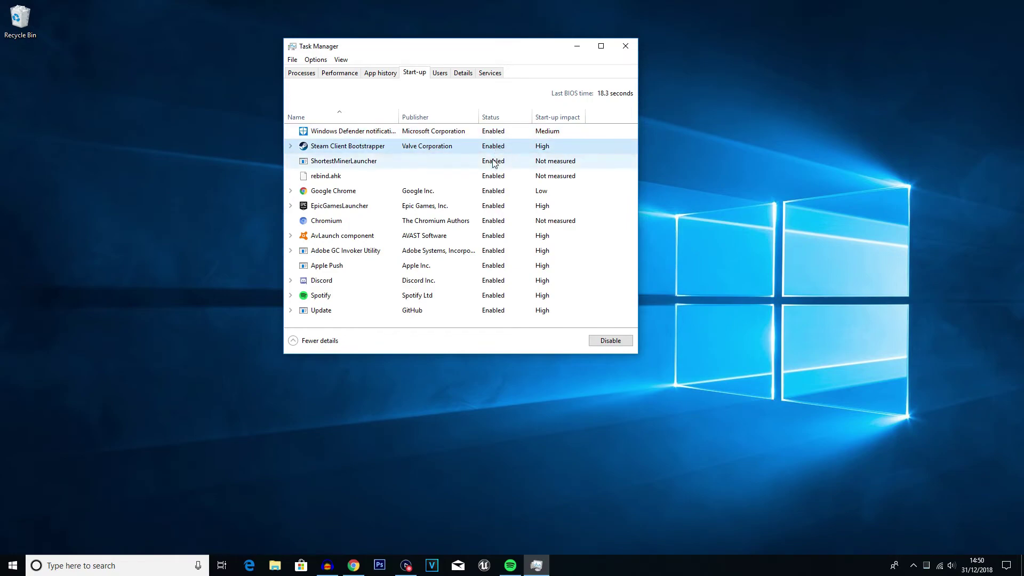
{"action": "left_click", "coordinate": [496, 192]}
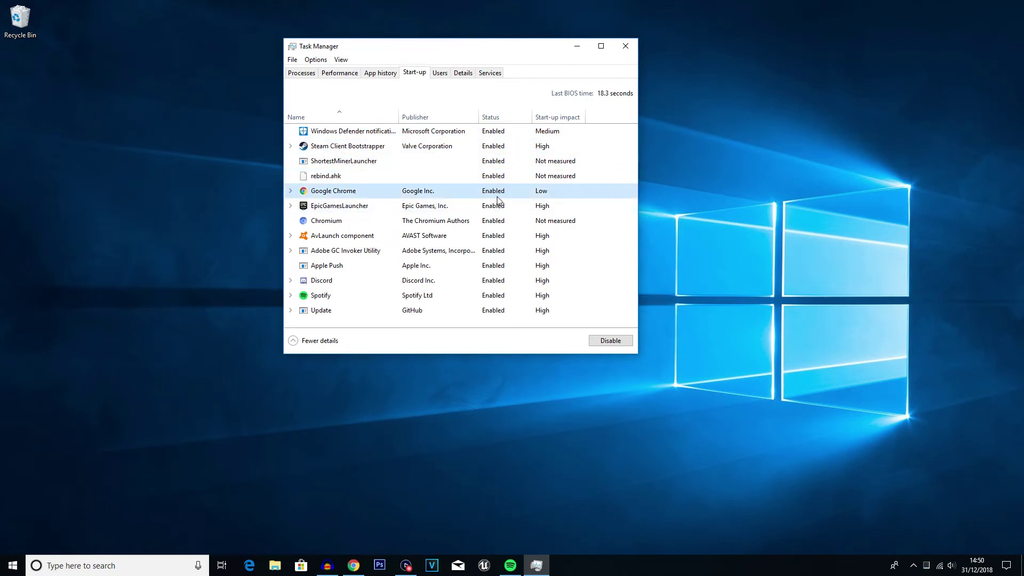
{"action": "left_click", "coordinate": [328, 133]}
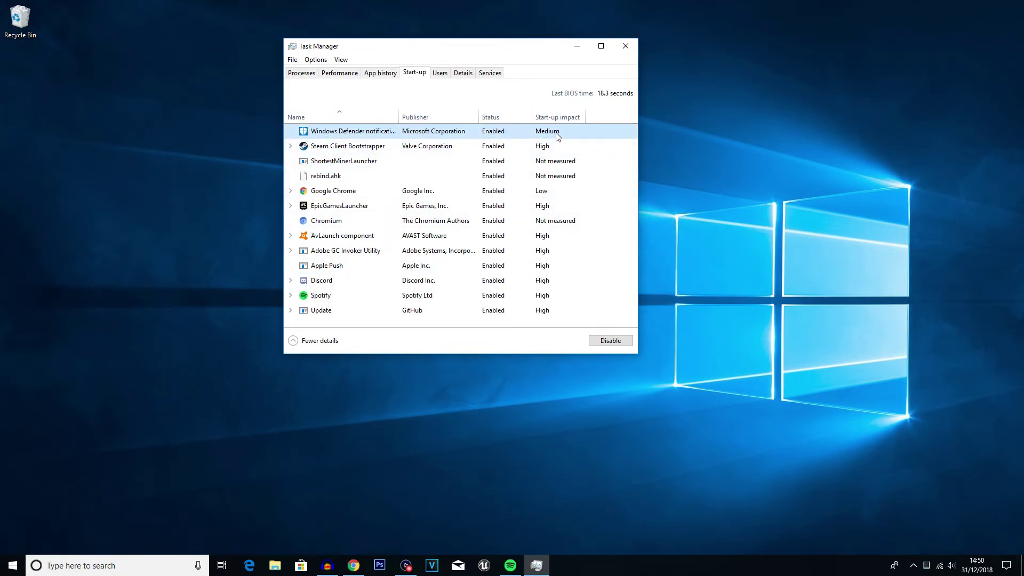
{"action": "left_click", "coordinate": [538, 147]}
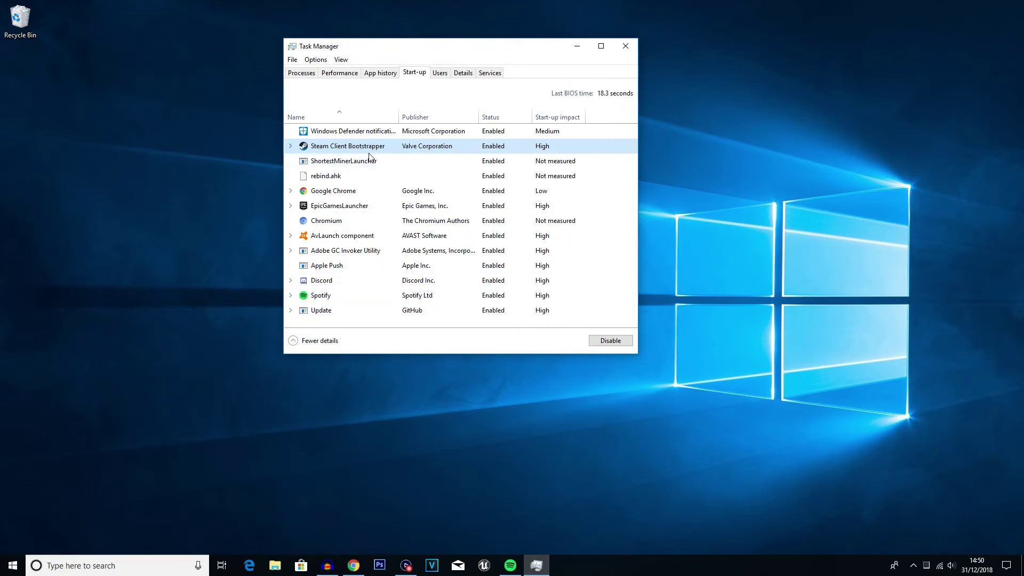
{"action": "left_click", "coordinate": [327, 134]}
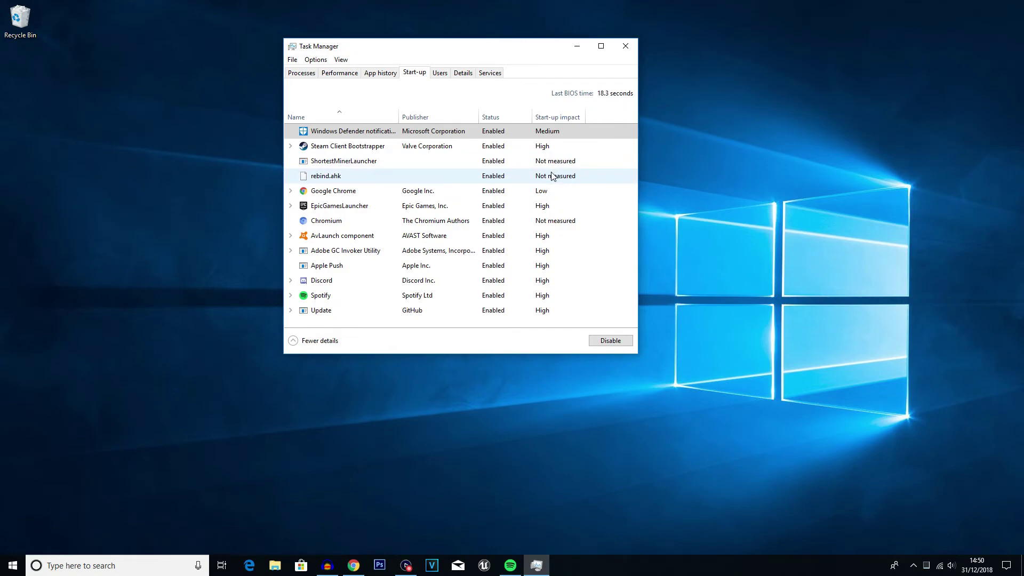
{"action": "left_click", "coordinate": [538, 195]}
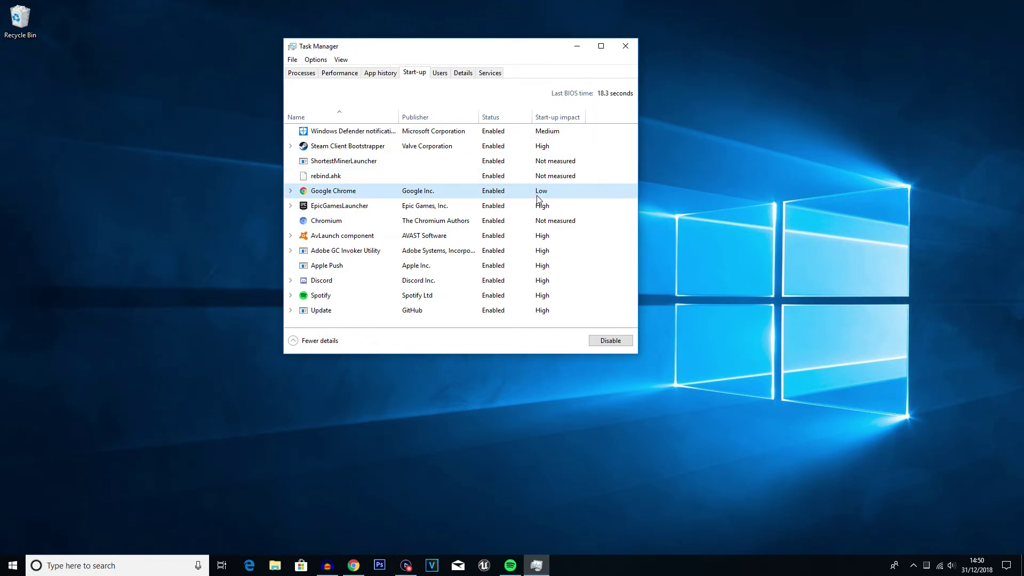
{"action": "left_click", "coordinate": [328, 180]}
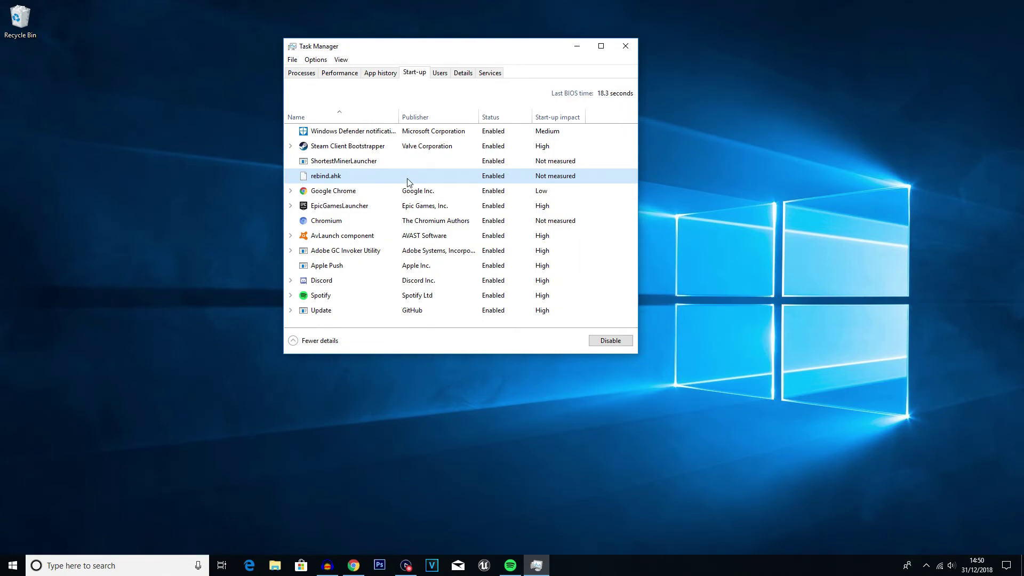
Step: Disable the start-up entries Update, Spotify, Discord, Apple Push, Adobe GC Invoker Utility, Chromium, EpicGamesLauncher, ShortestMinerLauncher and Steam Client Bootstrapper
{"action": "left_click", "coordinate": [333, 314]}
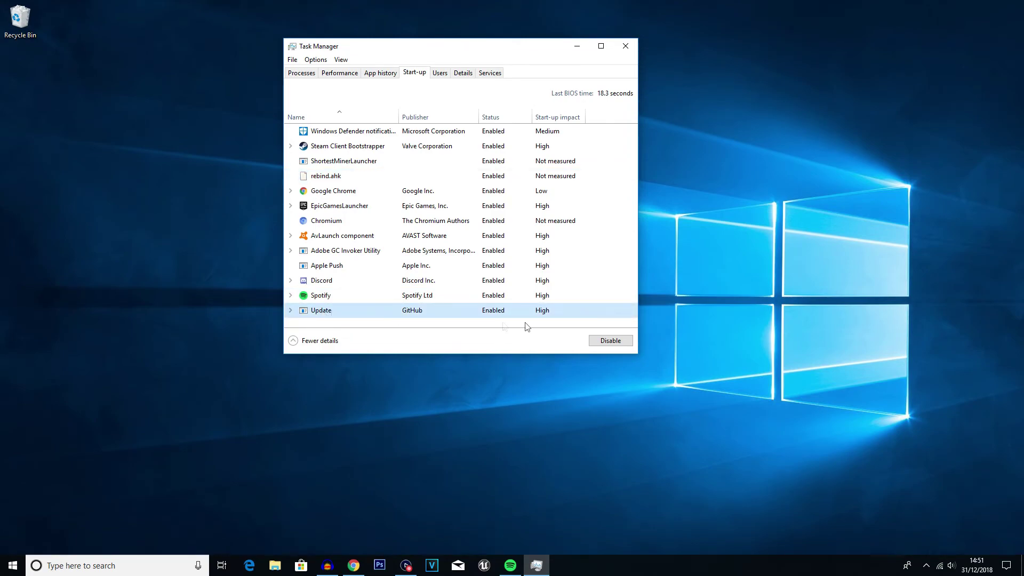
{"action": "left_click", "coordinate": [608, 341]}
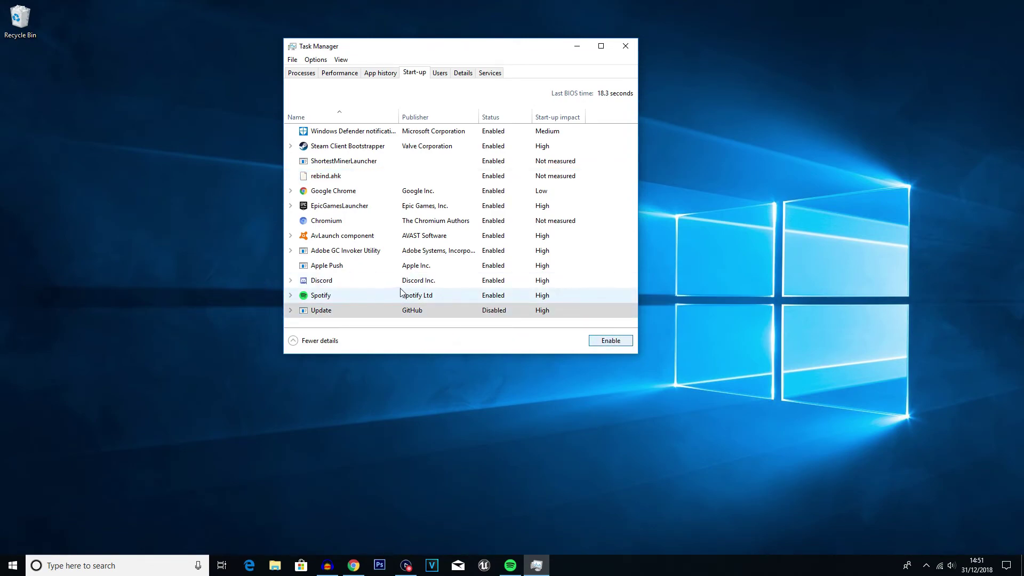
{"action": "left_click", "coordinate": [343, 297]}
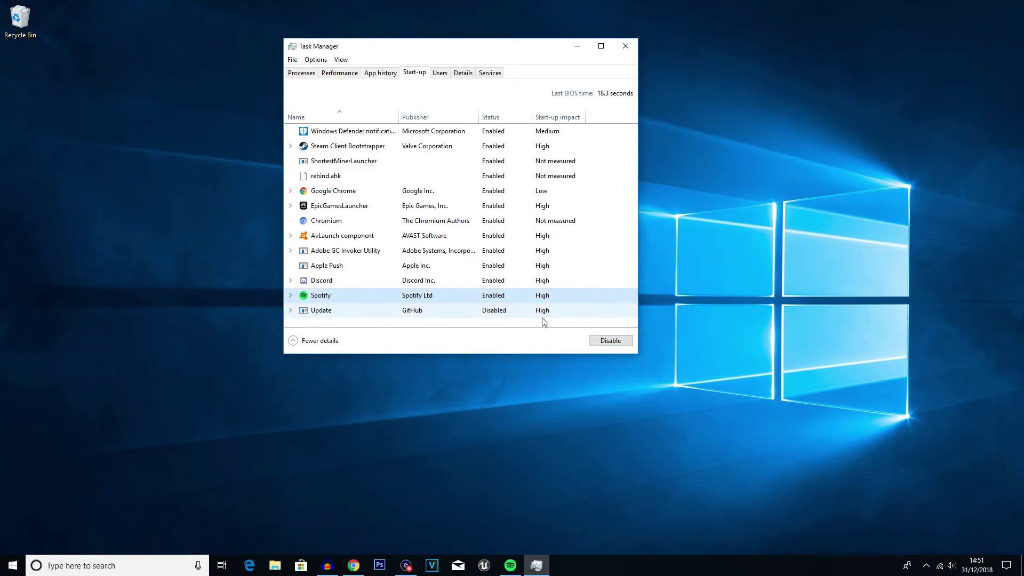
{"action": "left_click", "coordinate": [611, 341]}
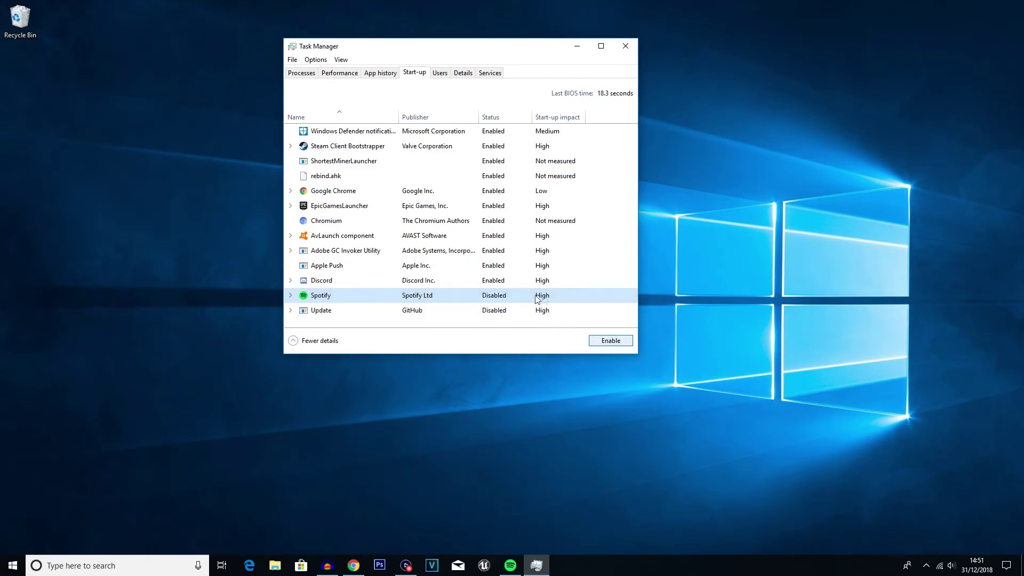
{"action": "left_click", "coordinate": [378, 282]}
{"action": "left_click", "coordinate": [610, 340]}
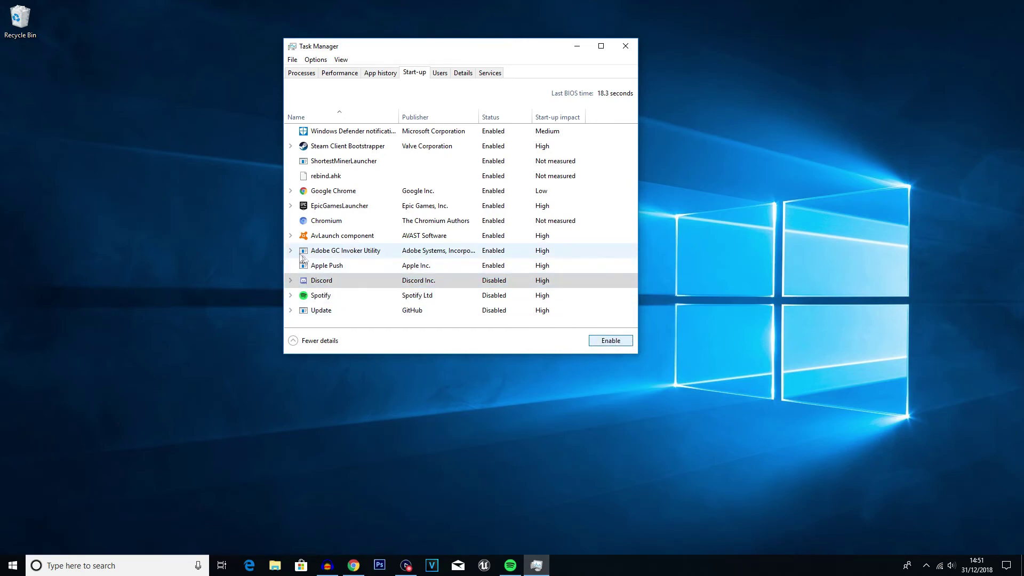
{"action": "left_click", "coordinate": [347, 267]}
{"action": "left_click", "coordinate": [611, 340]}
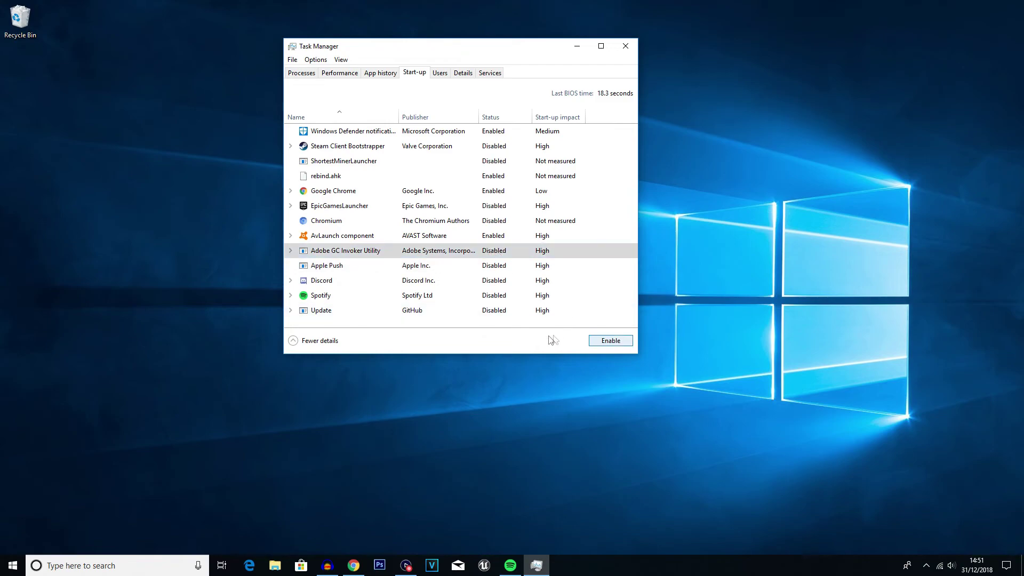
Step: Check the start-up entries left enabled: AvLaunch component, Google Chrome, rebind.ahk and the Windows Defender notification entry
{"action": "left_click", "coordinate": [316, 237]}
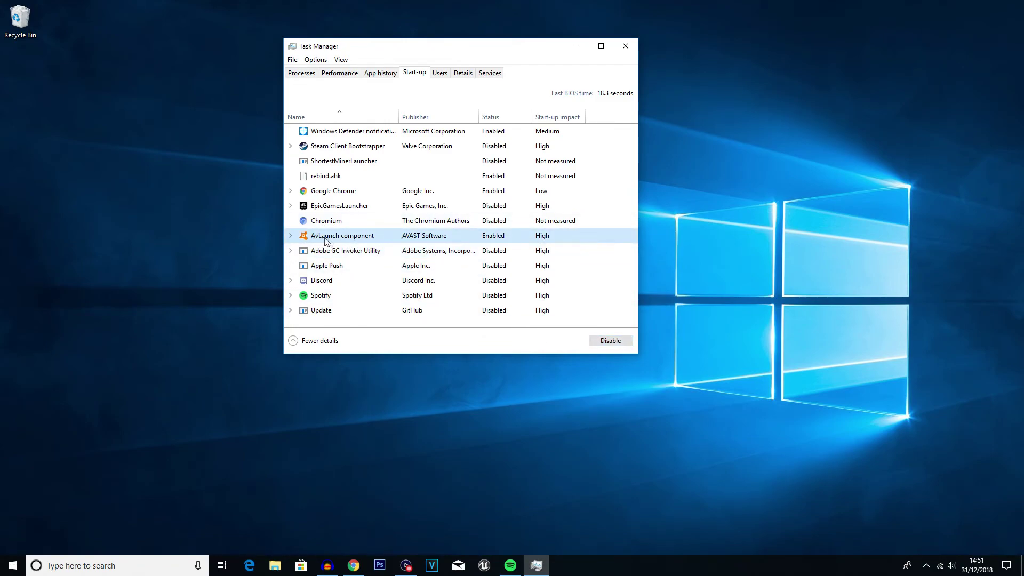
{"action": "left_click", "coordinate": [496, 194]}
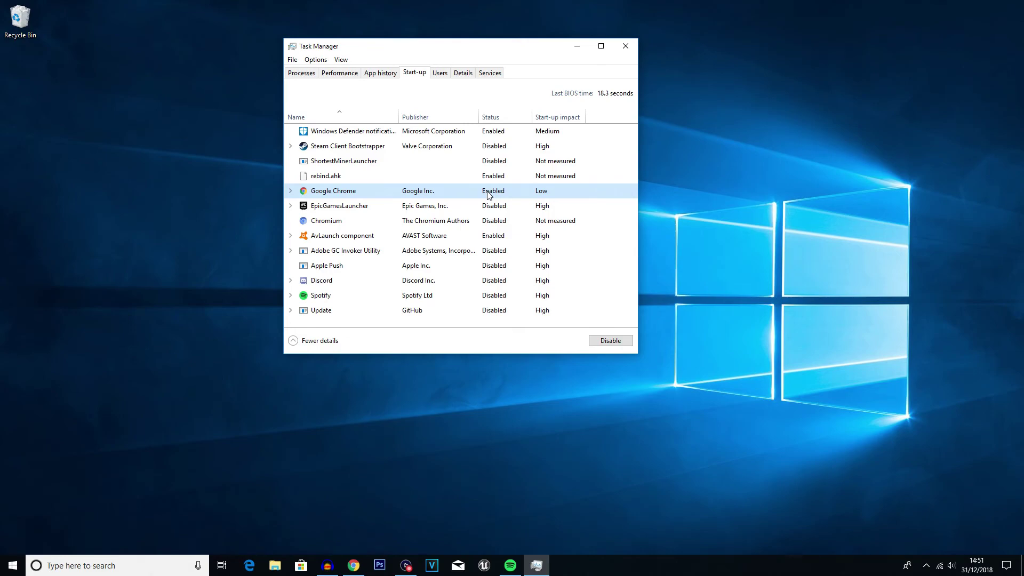
{"action": "left_click", "coordinate": [320, 179]}
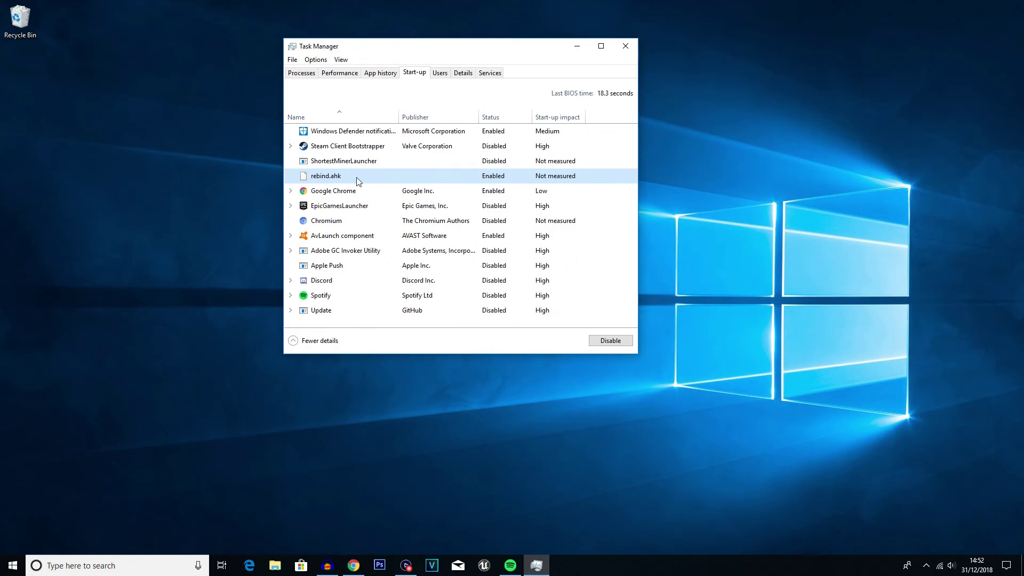
{"action": "left_click", "coordinate": [368, 134]}
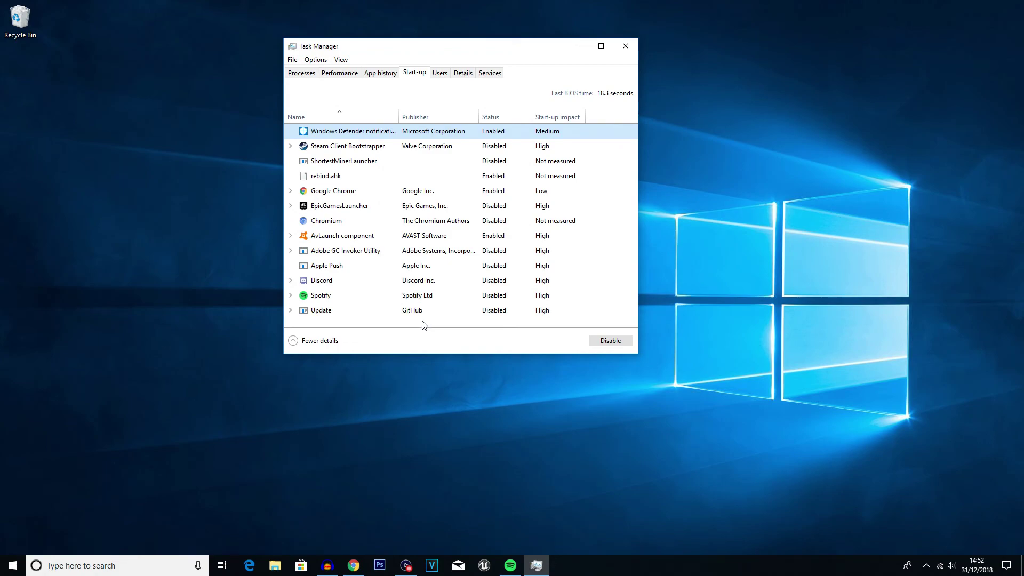
Step: Select the Spotify start-up entry, search Windows for "spo" to look up the Spotify desktop app, and dismiss the search
{"action": "left_click", "coordinate": [449, 296]}
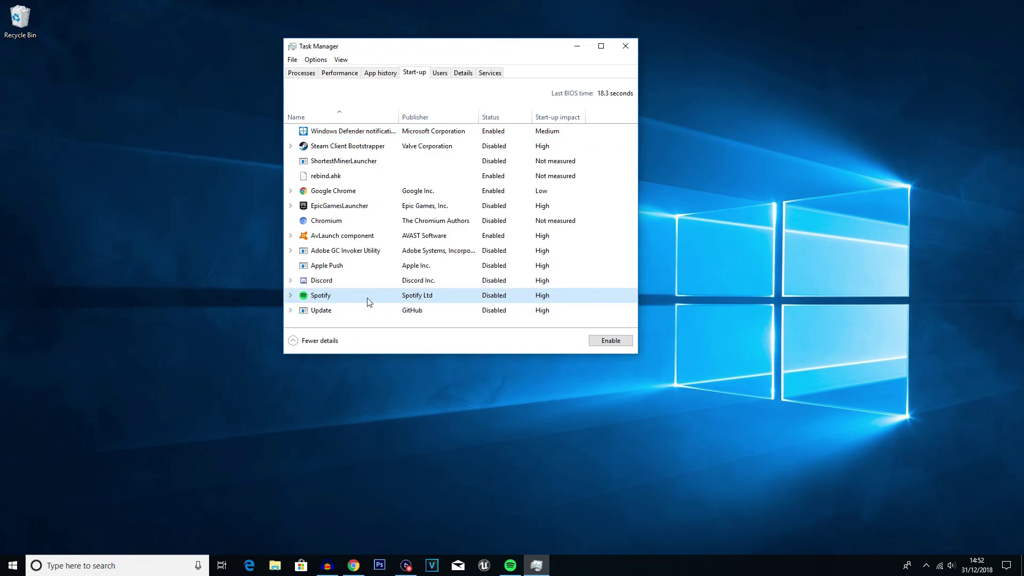
{"action": "left_click", "coordinate": [141, 566]}
{"action": "type", "text": "spo"}
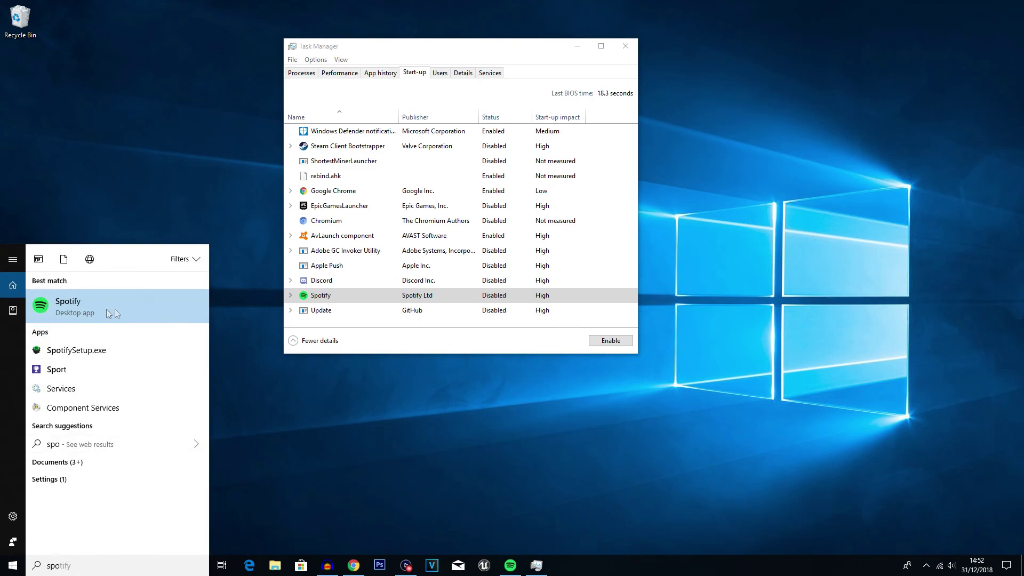
{"action": "left_click", "coordinate": [237, 459]}
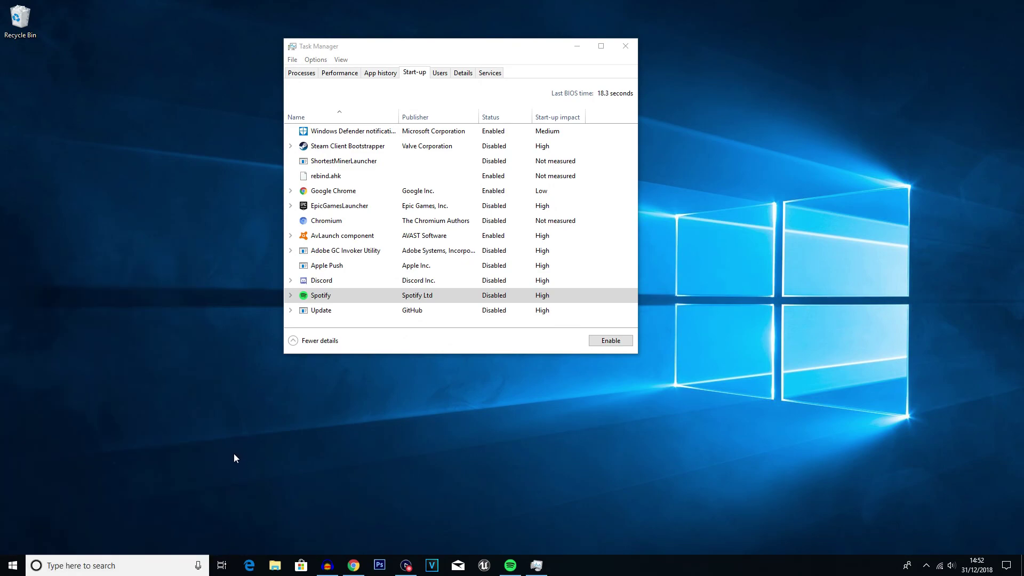